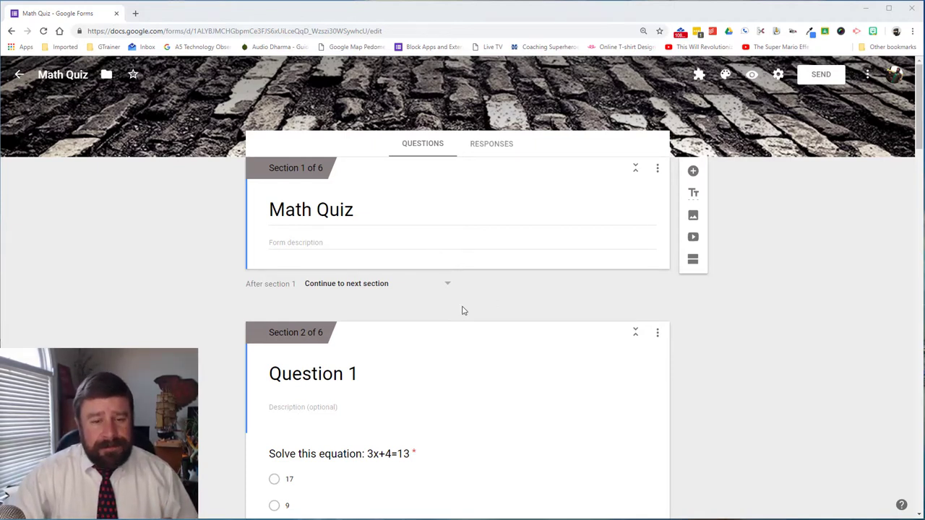
# - Preview the Math Quiz and answer 17 on Question 1
pyautogui.click(752, 76)
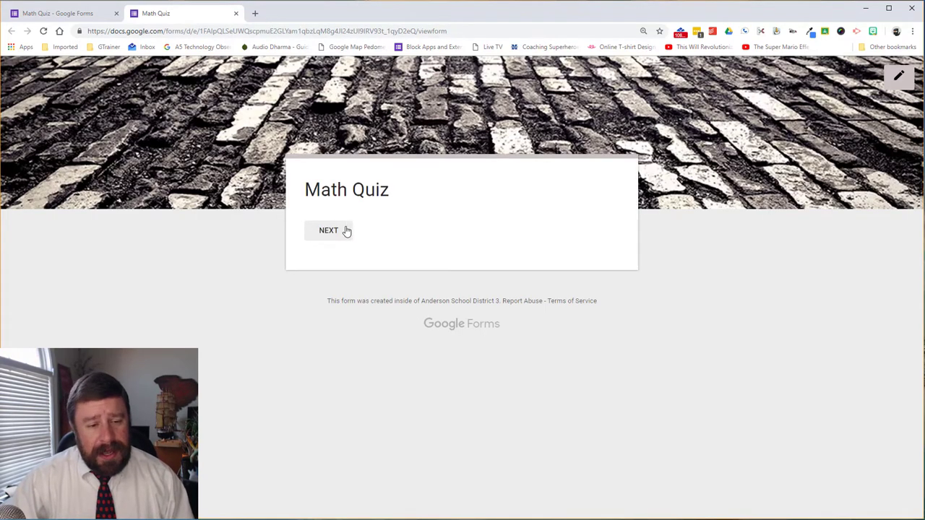
pyautogui.click(346, 230)
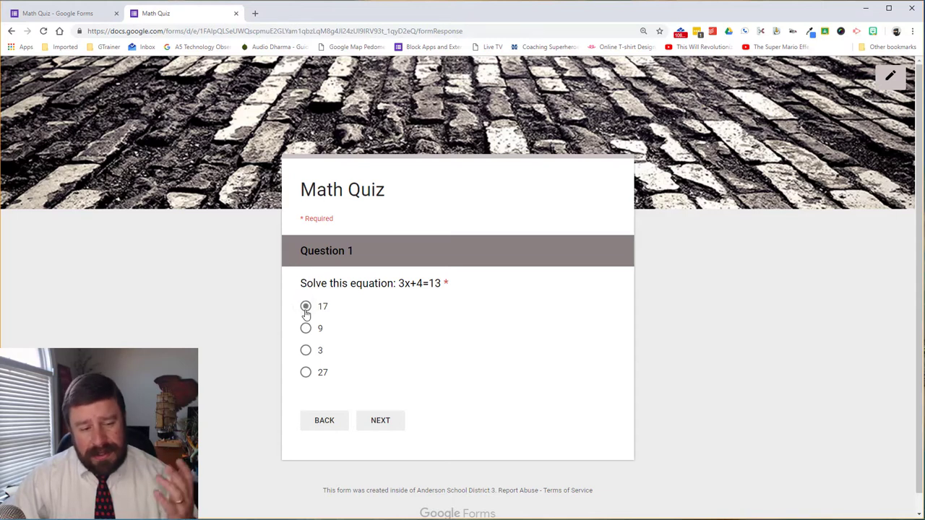
pyautogui.click(377, 423)
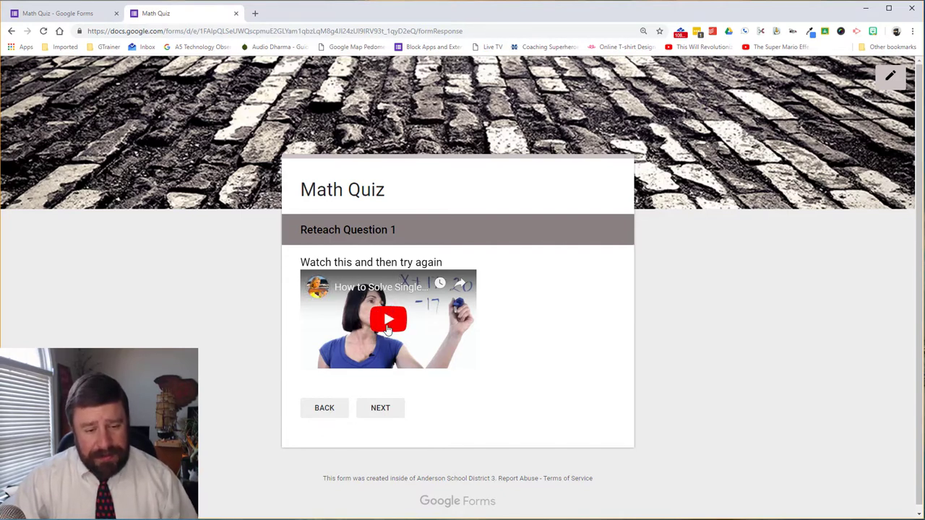
# - Play and pause the Reteach video, then continue back to Question 1
pyautogui.click(387, 326)
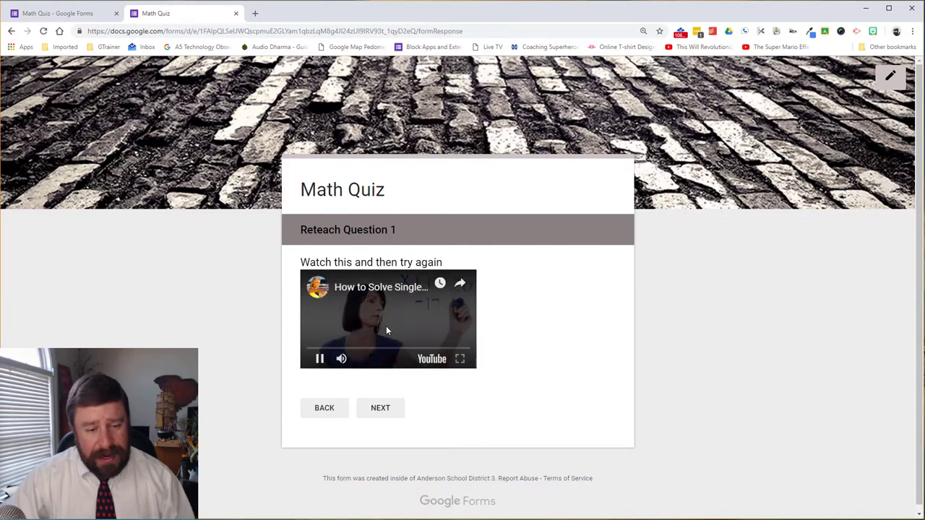
pyautogui.click(319, 361)
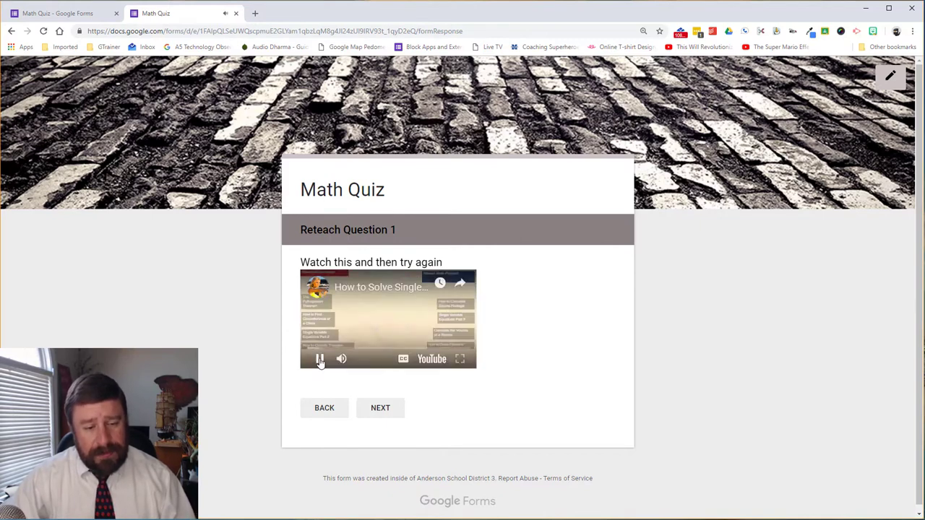
pyautogui.click(381, 409)
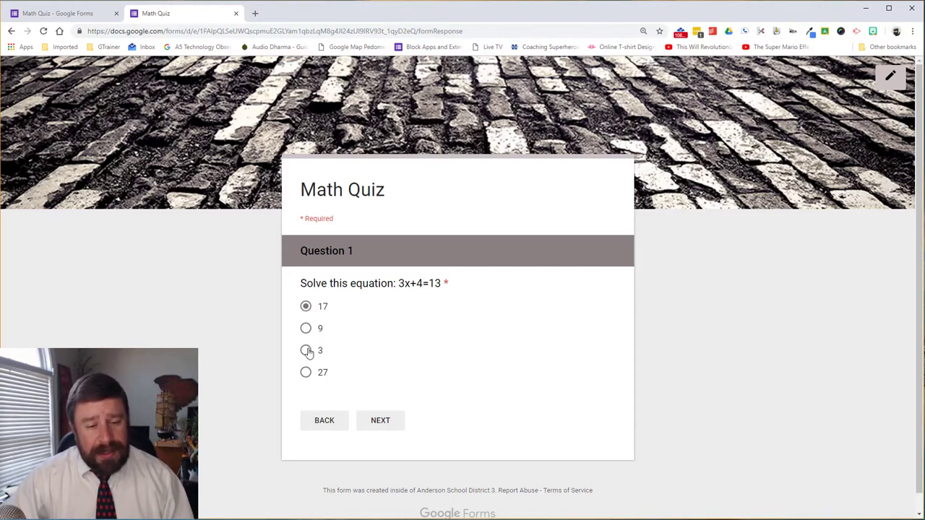
# - Answer 3, pass through the Good Job Question 1 page to Question 2, then return to the editor
pyautogui.click(306, 351)
pyautogui.click(379, 423)
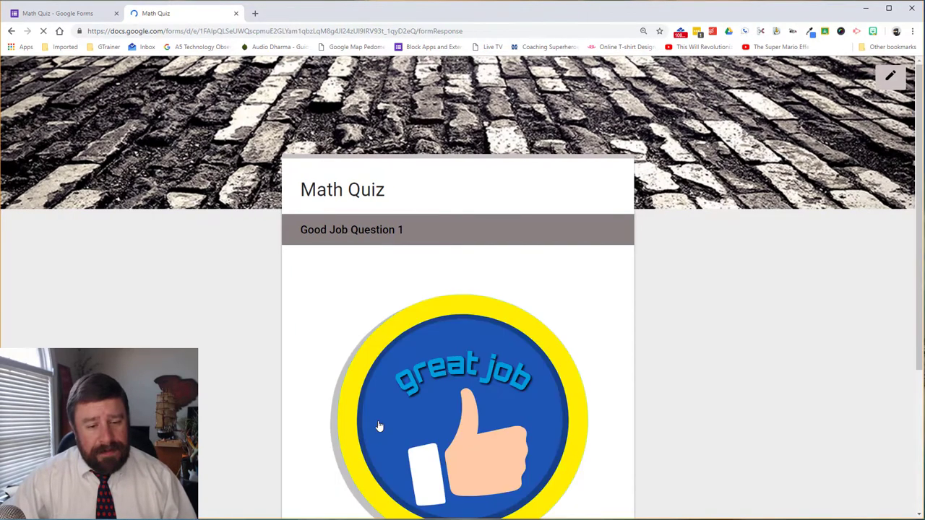
pyautogui.scroll(-2, 373, 381)
pyautogui.scroll(-1, 374, 385)
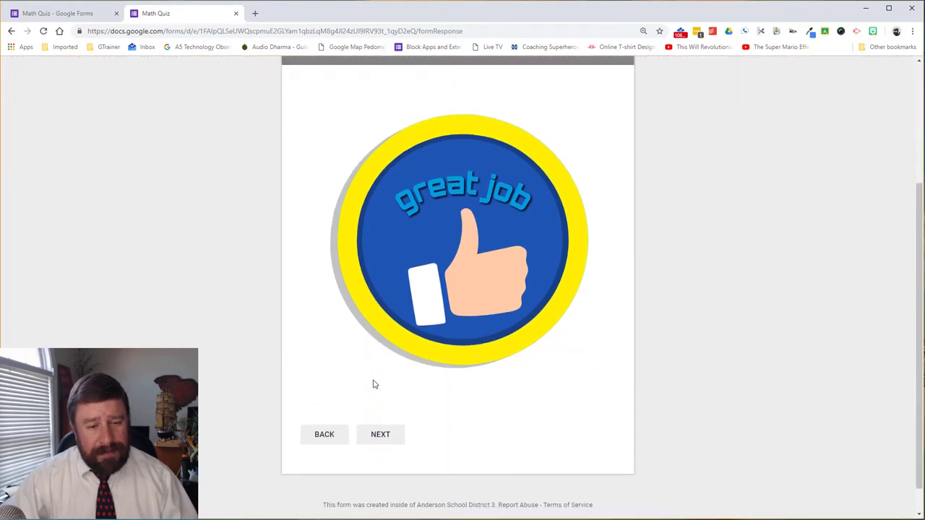
pyautogui.scroll(5, 374, 385)
pyautogui.scroll(-3, 373, 379)
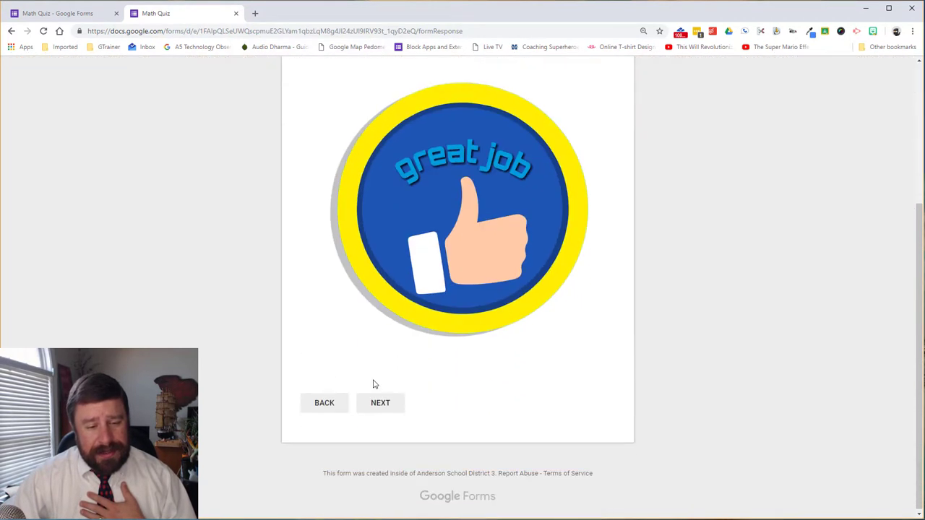
pyautogui.click(380, 402)
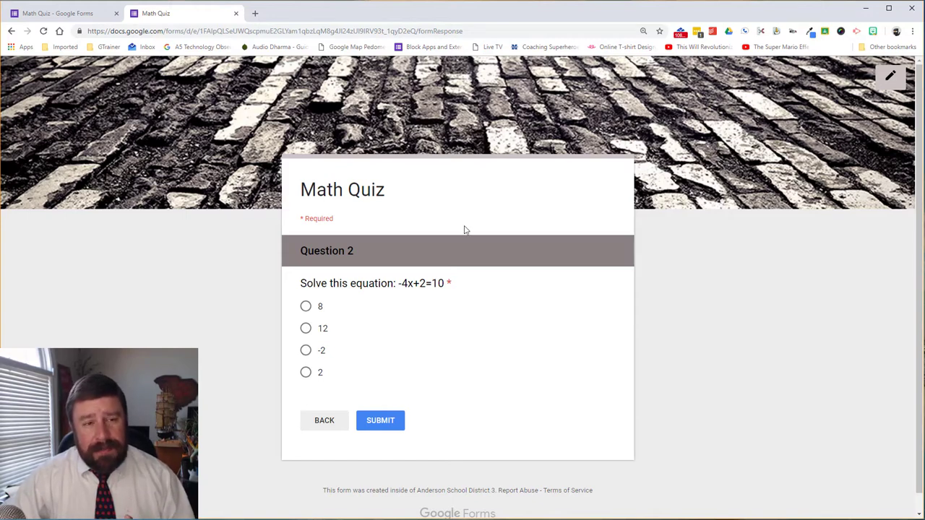
pyautogui.click(81, 19)
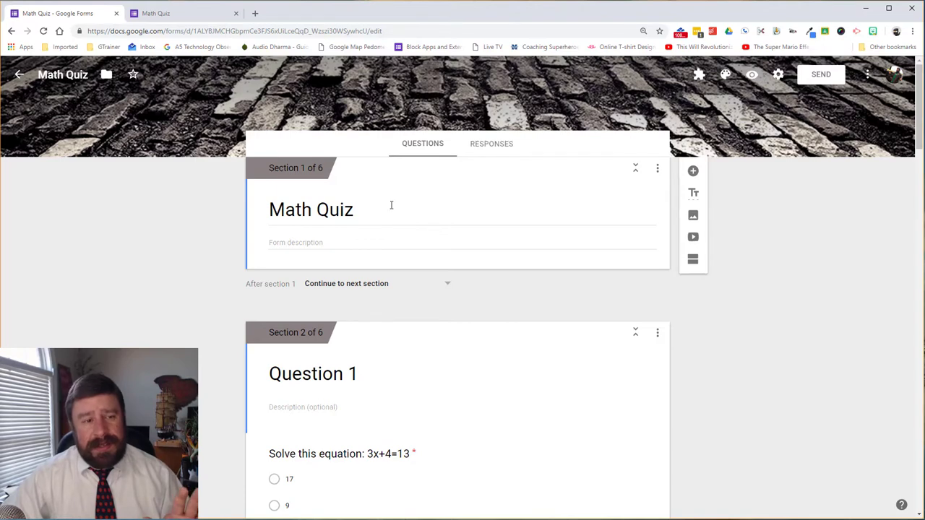
# - Reload the live preview to its first page and return to the editor
pyautogui.click(198, 13)
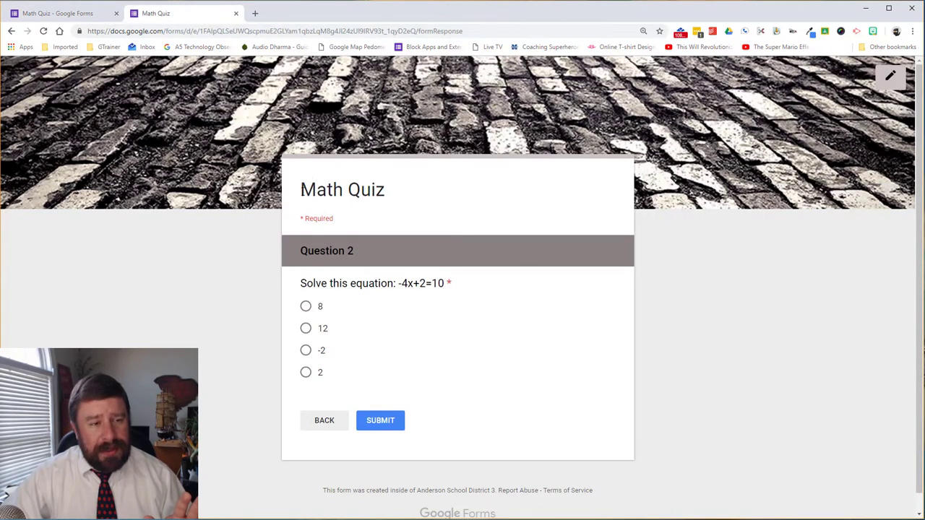
pyautogui.press('F5')
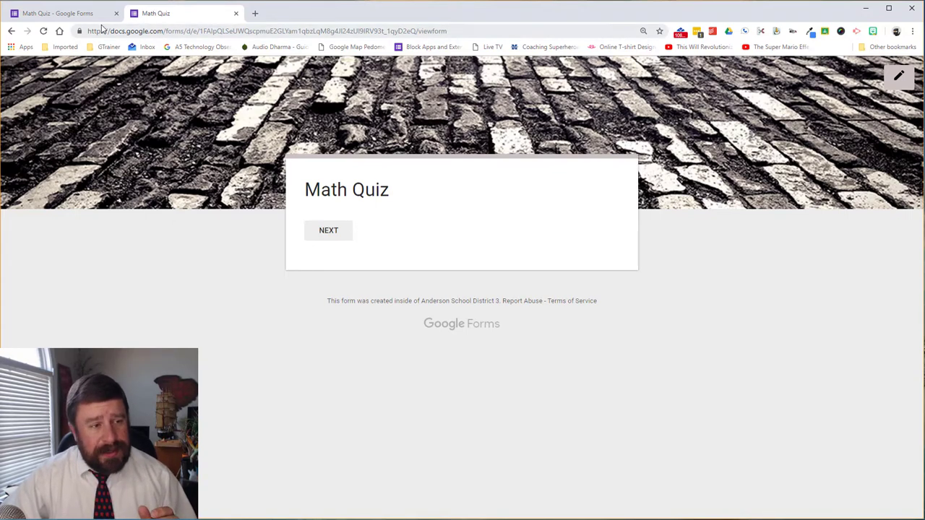
pyautogui.click(61, 13)
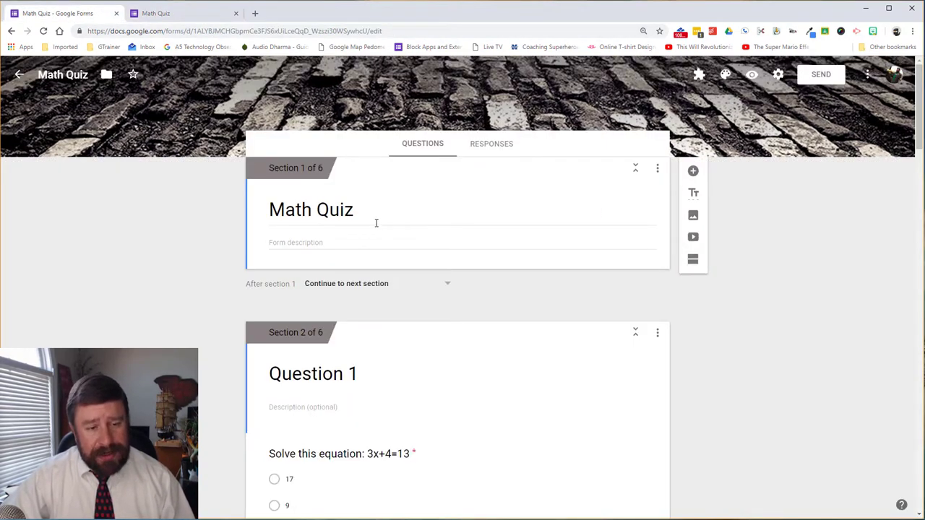
# - Open the Question 1 card to show answer destinations: 3 to Good Job, others to Reteach
pyautogui.scroll(-2, 385, 274)
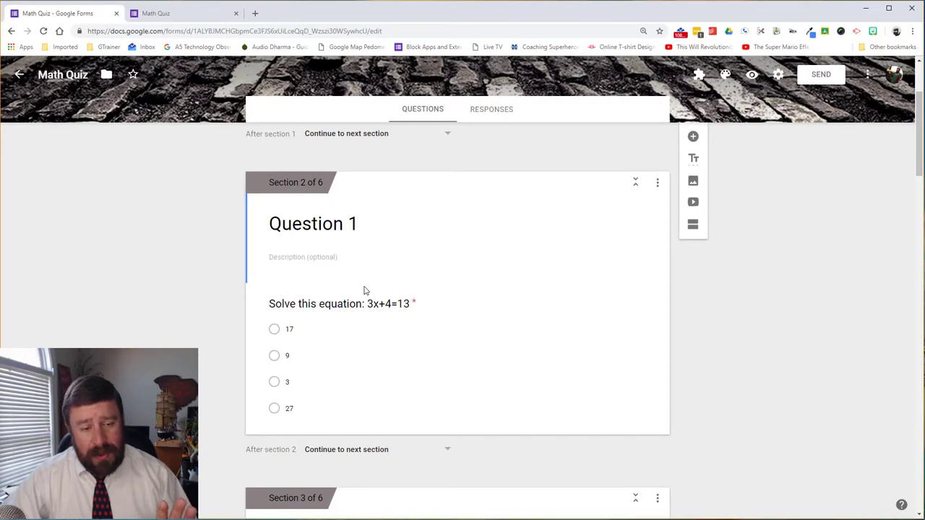
pyautogui.click(363, 326)
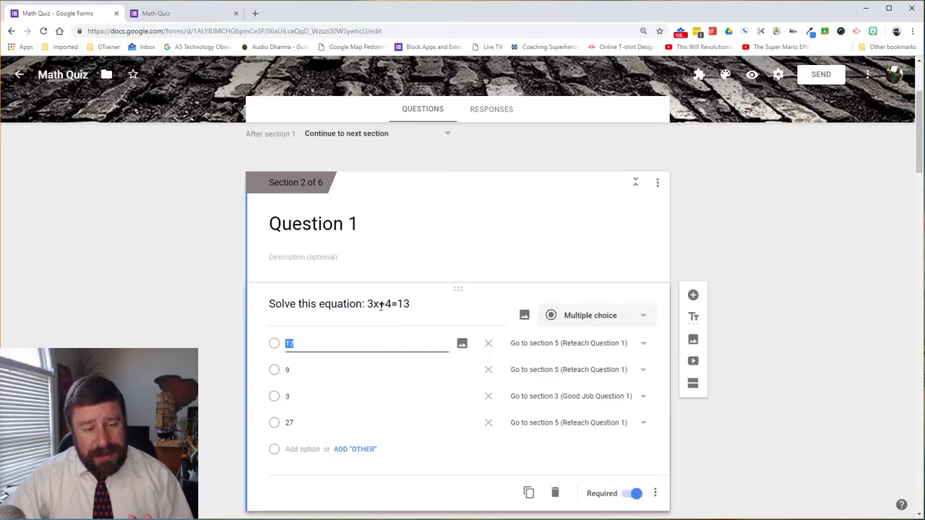
pyautogui.tripleClick(385, 226)
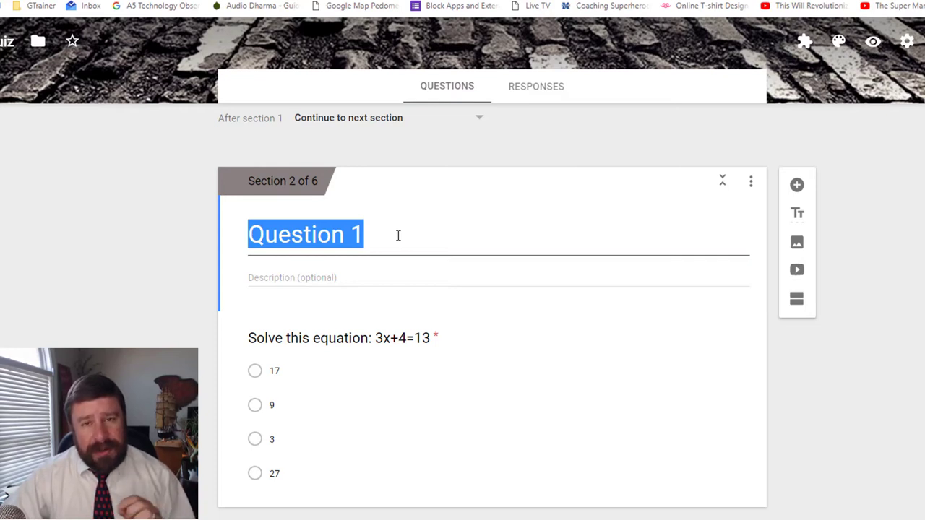
pyautogui.scroll(-2, 398, 236)
pyautogui.scroll(2, 398, 233)
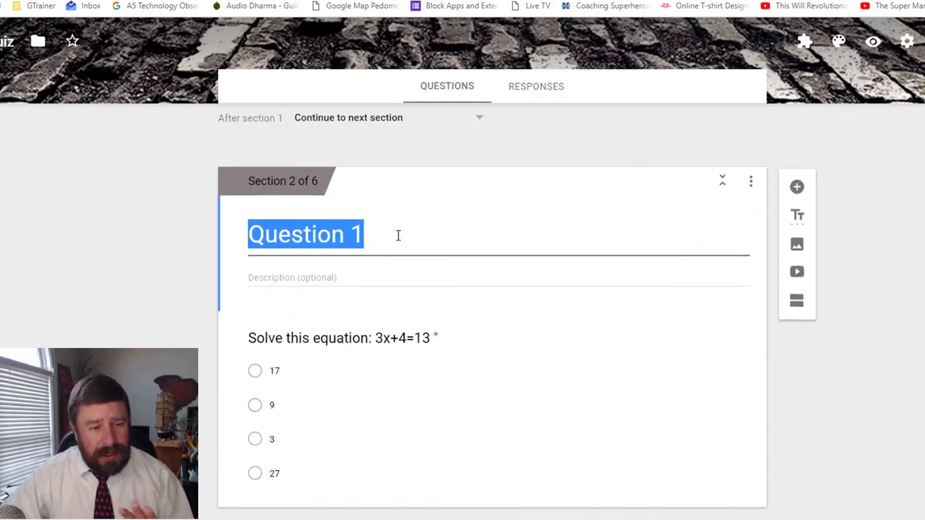
pyautogui.click(393, 371)
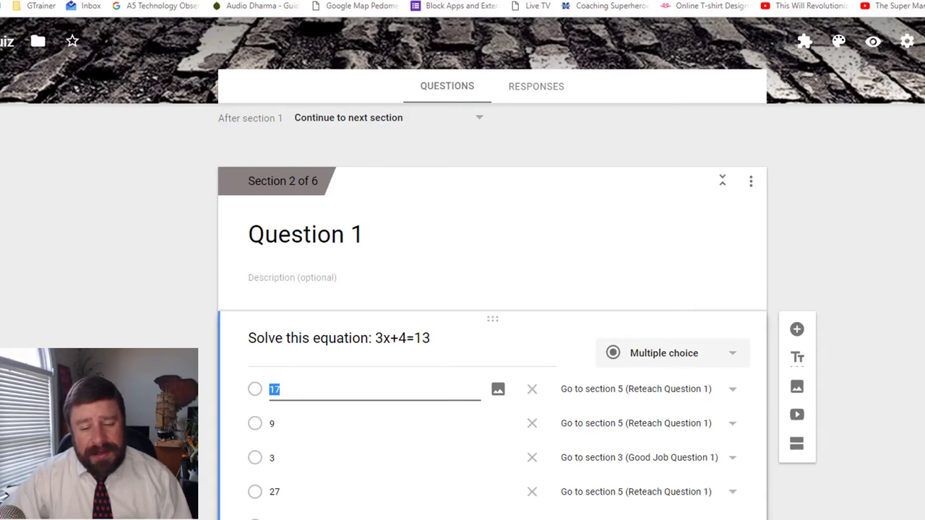
pyautogui.scroll(-2, 737, 512)
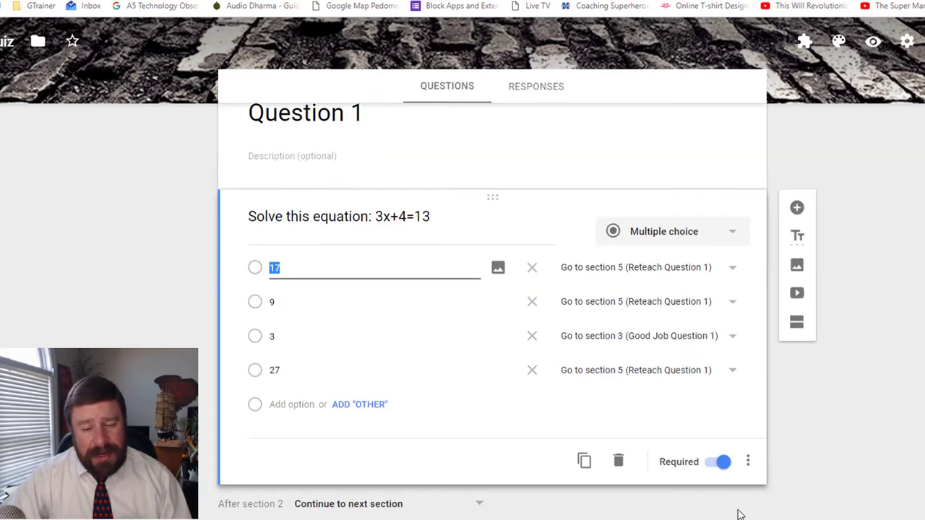
pyautogui.click(749, 450)
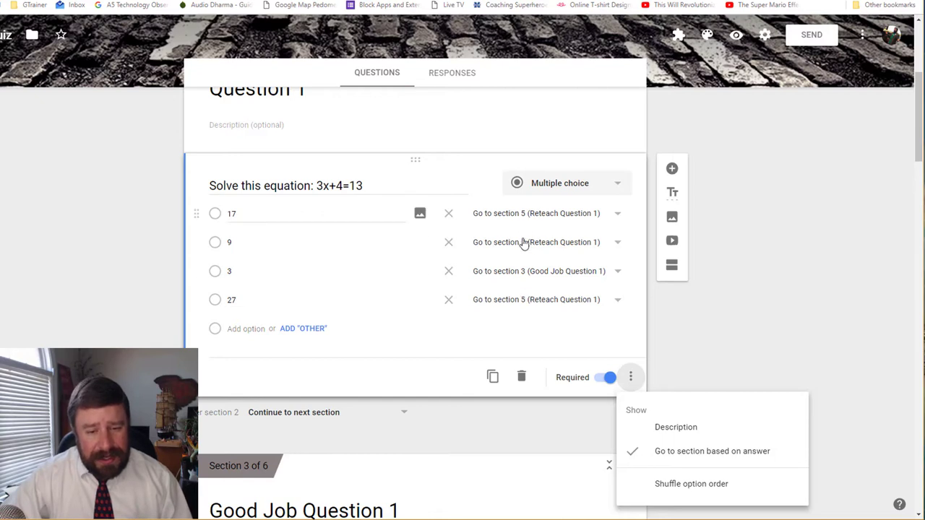
pyautogui.click(675, 340)
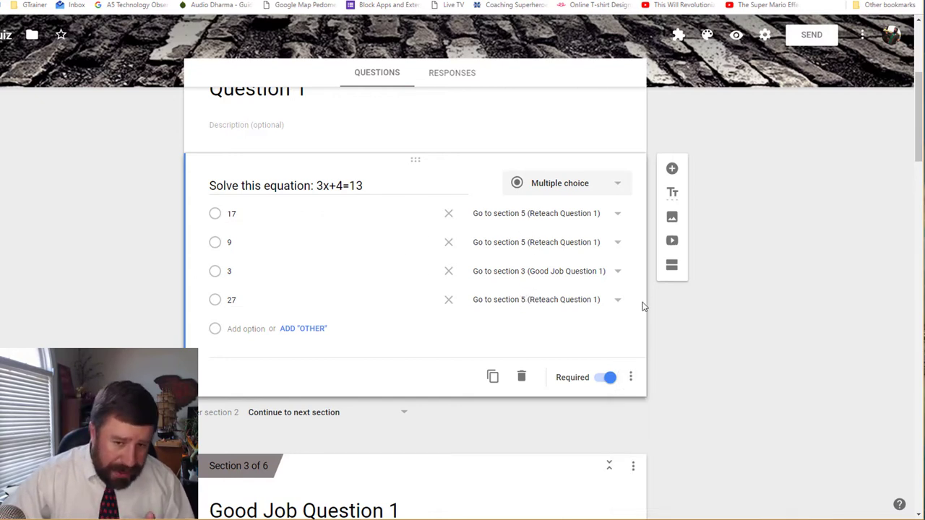
pyautogui.scroll(1, 607, 307)
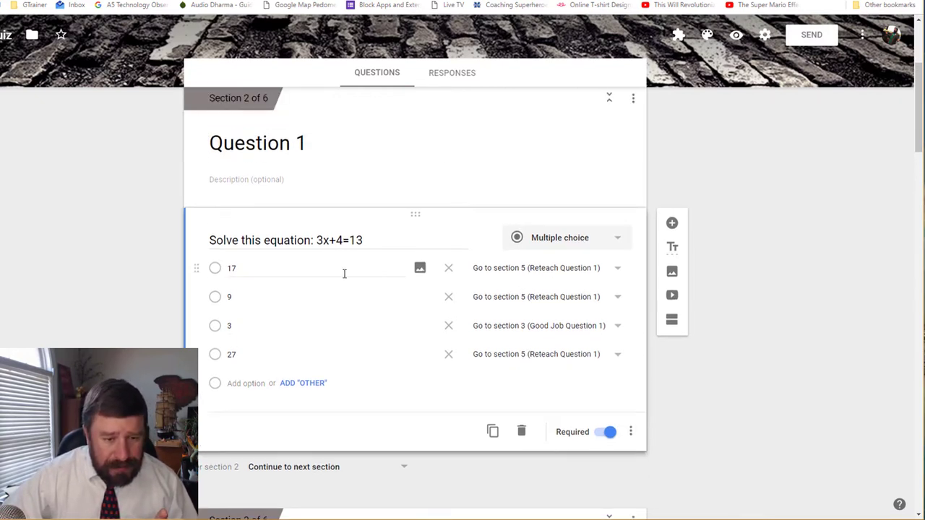
pyautogui.click(555, 273)
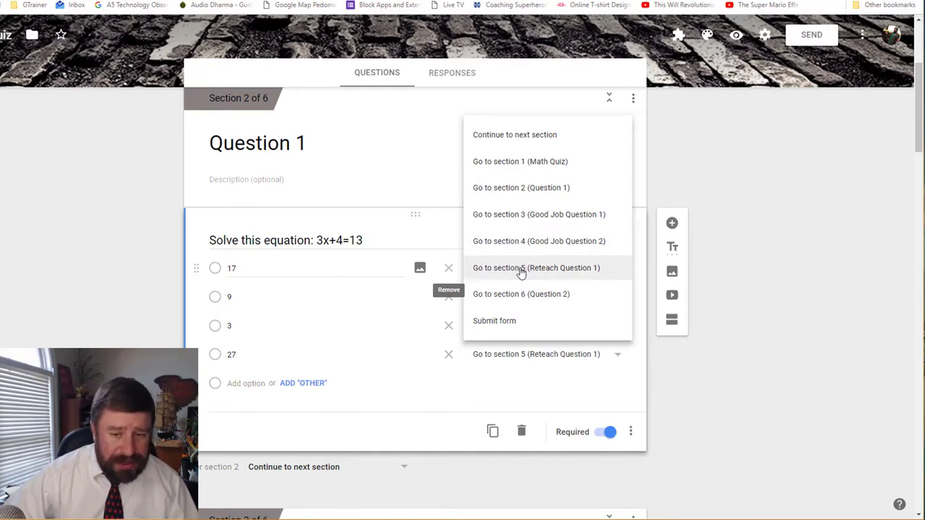
pyautogui.click(520, 268)
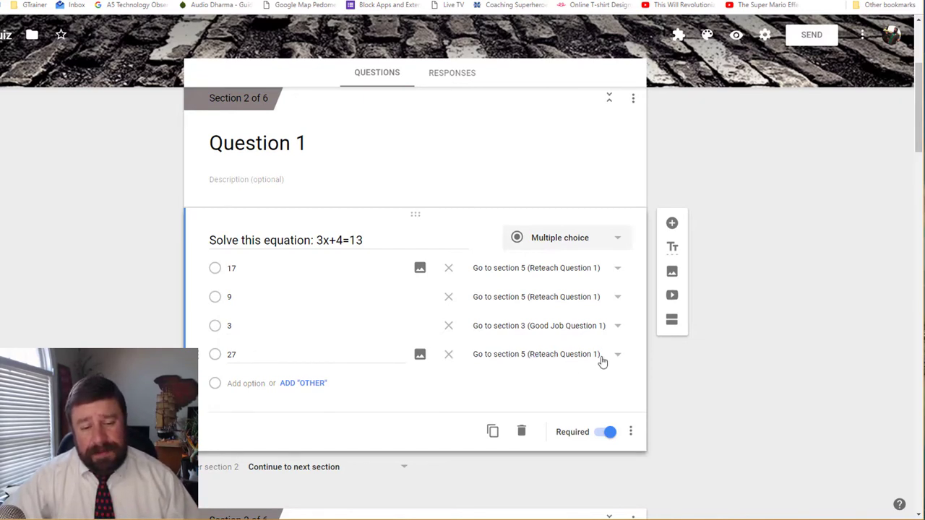
# - Shrink the thumbs-up great job image in the Good Job Question 1 section
pyautogui.scroll(-2, 563, 365)
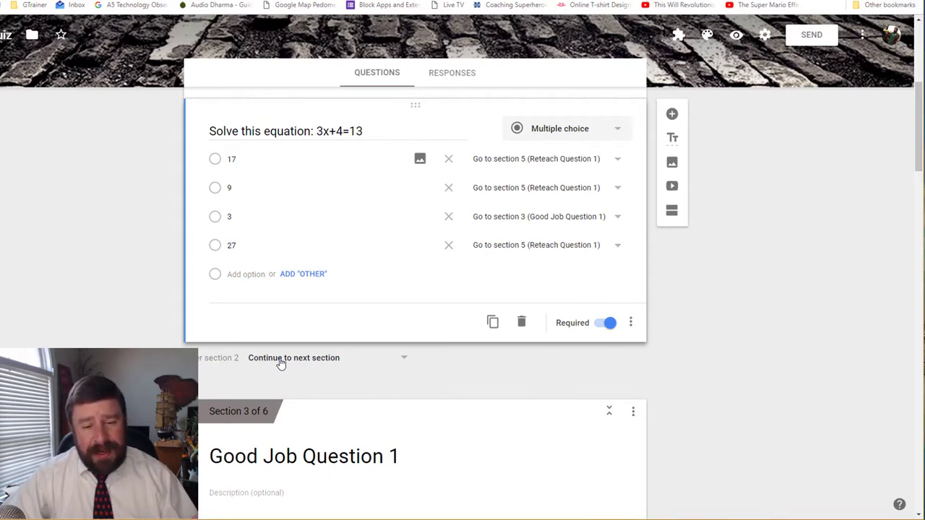
pyautogui.scroll(-4, 281, 363)
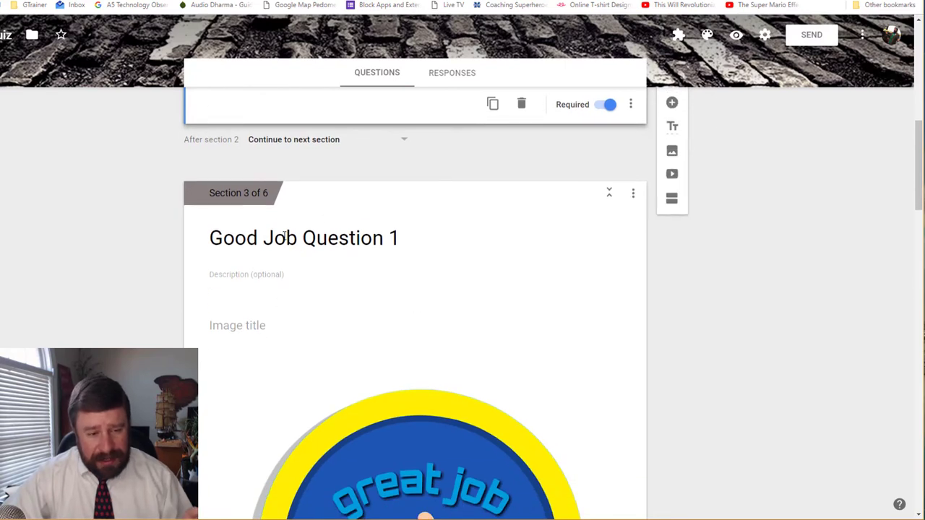
pyautogui.scroll(-3, 386, 265)
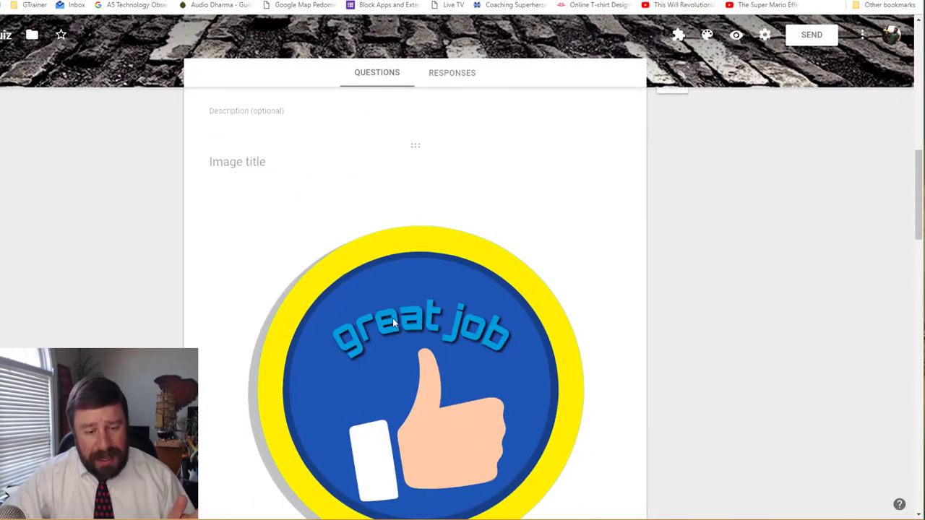
pyautogui.click(385, 335)
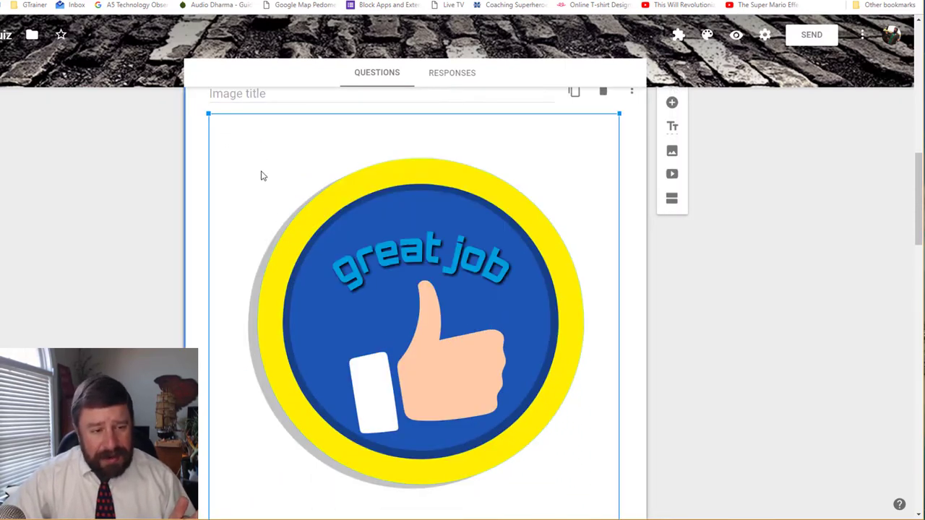
pyautogui.moveTo(207, 113); pyautogui.dragTo(338, 242)
pyautogui.scroll(3, 353, 275)
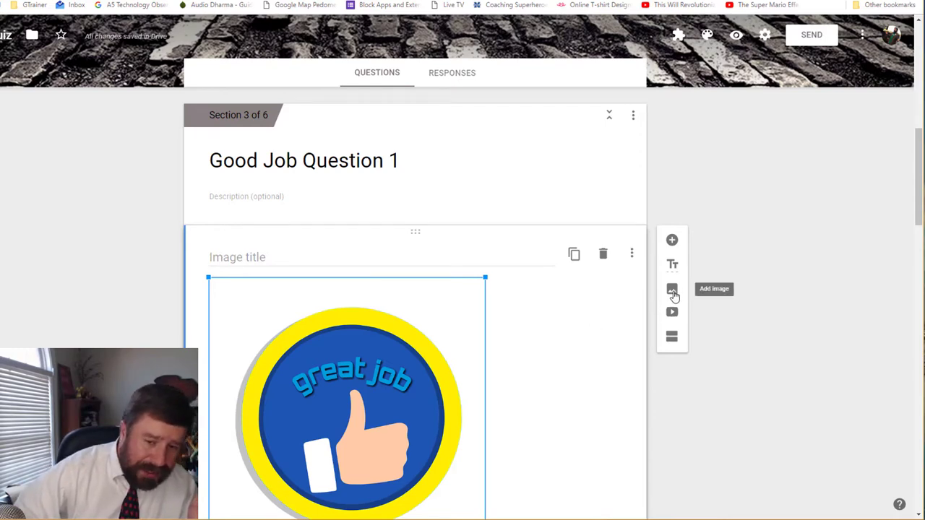
# - Browse the Insert image options (By URL, Your albums, Google Drive) without inserting anything
pyautogui.click(672, 292)
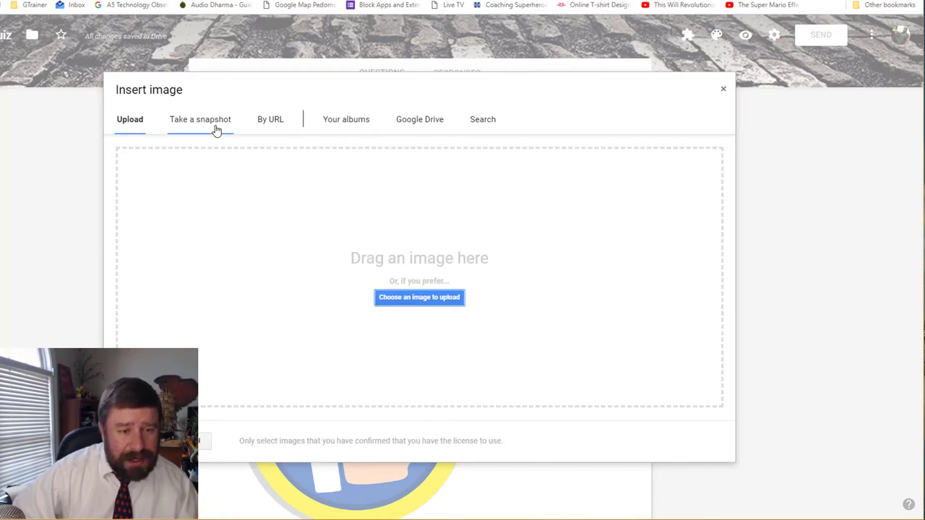
pyautogui.click(270, 123)
pyautogui.click(347, 122)
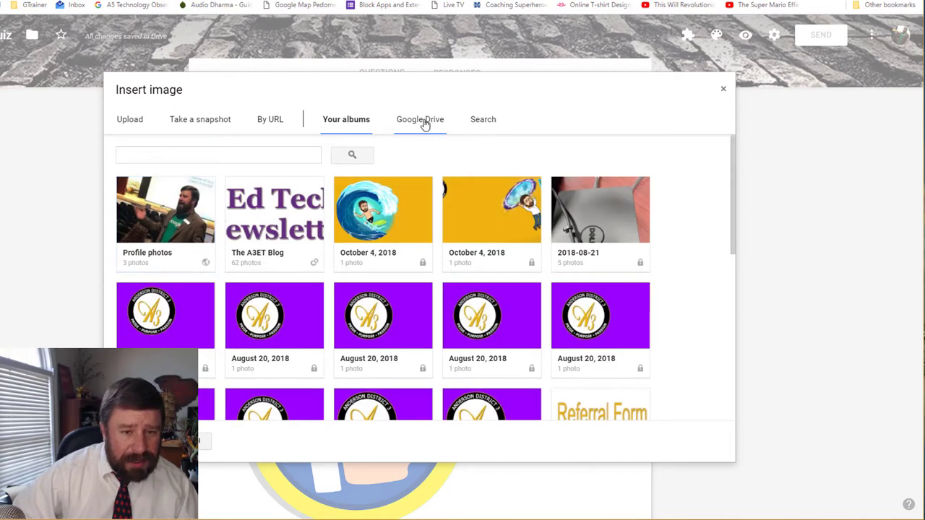
pyautogui.click(424, 123)
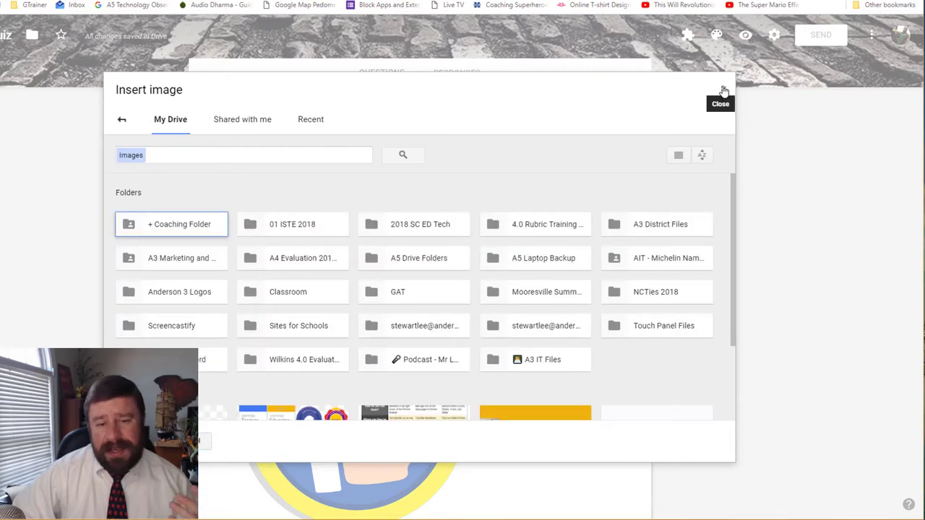
pyautogui.scroll(-3, 656, 342)
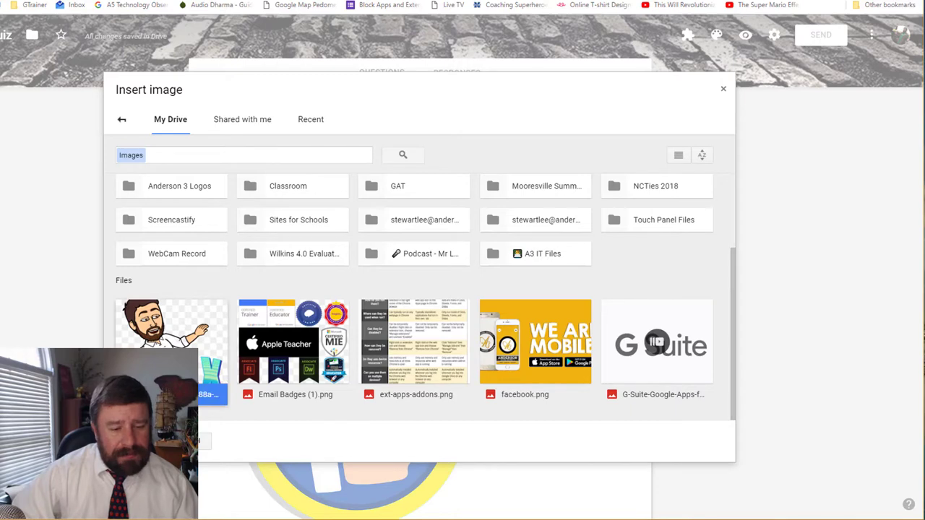
pyautogui.click(206, 441)
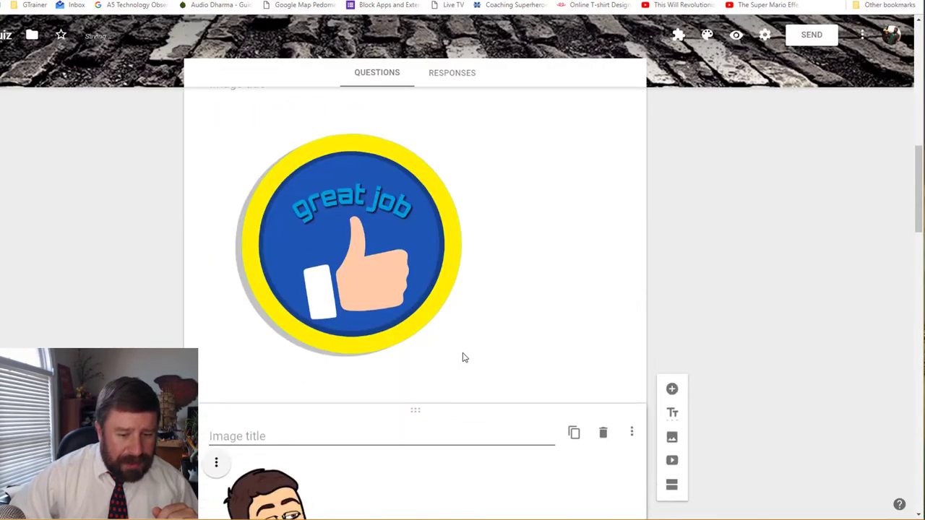
# - Delete the RELAX avatar image from the Good Job Question 1 section
pyautogui.scroll(-2, 455, 361)
pyautogui.scroll(-2, 336, 417)
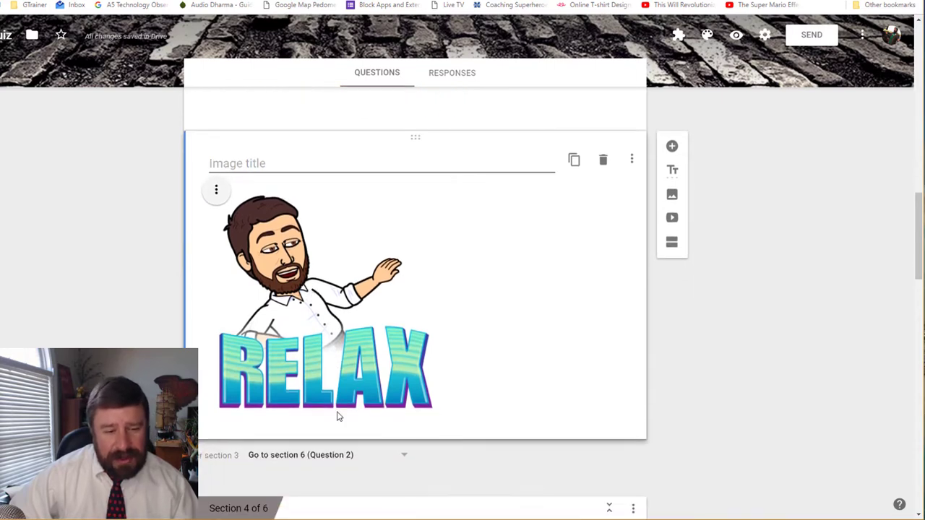
pyautogui.scroll(2, 336, 416)
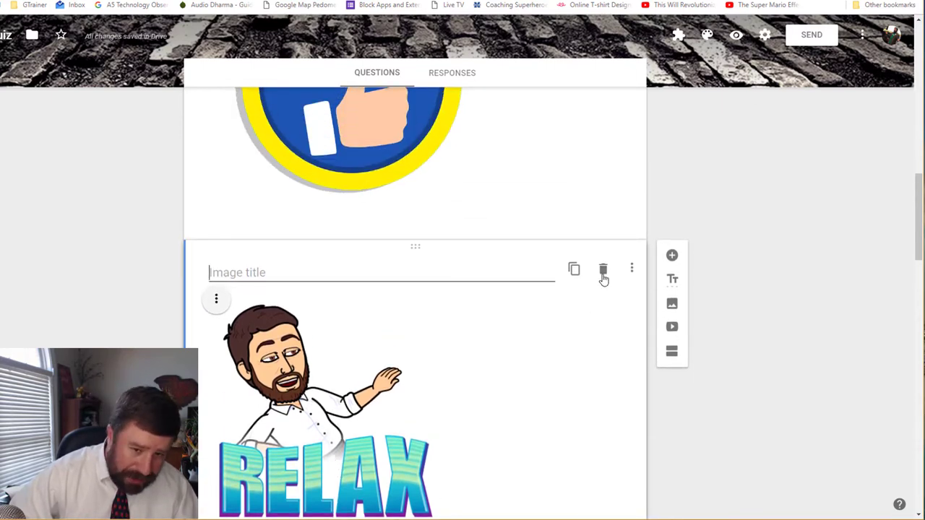
pyautogui.click(604, 271)
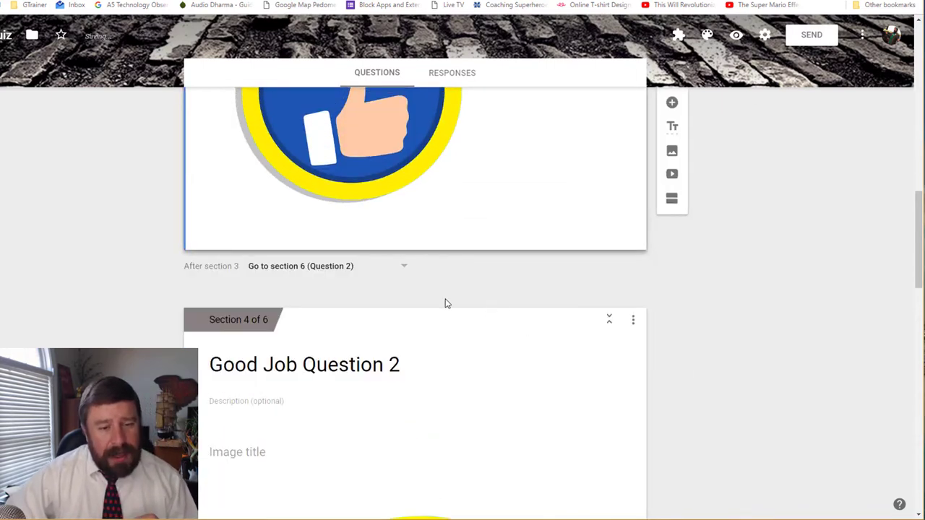
pyautogui.scroll(4, 445, 303)
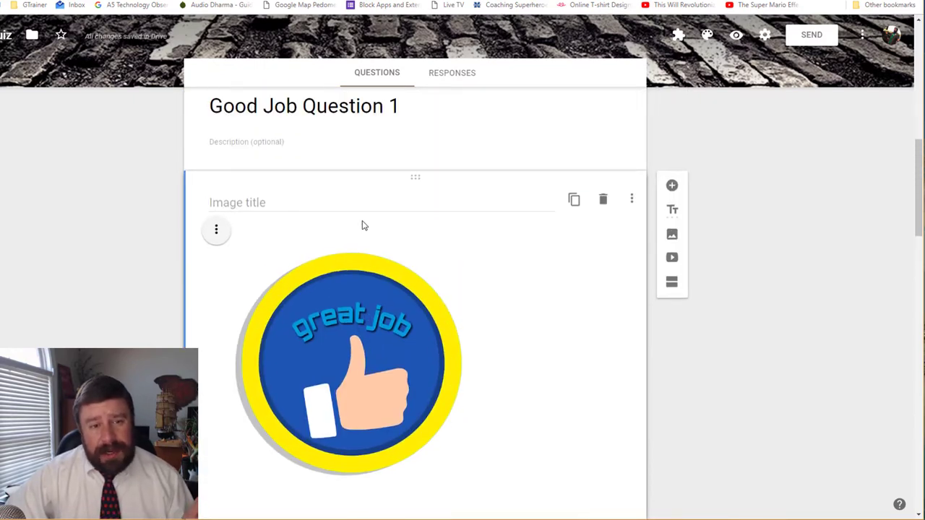
pyautogui.scroll(-5, 392, 219)
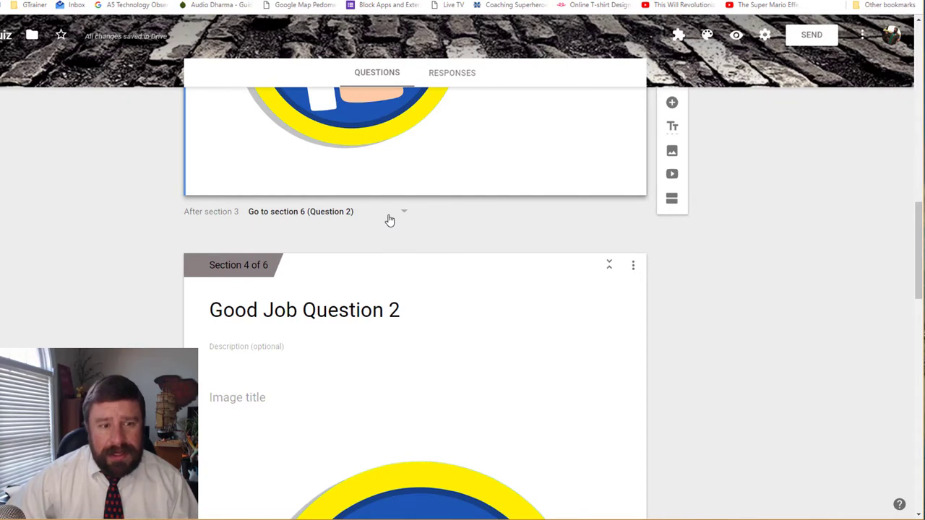
# - Shrink the great job image in the Good Job Question 2 section
pyautogui.scroll(-3, 389, 220)
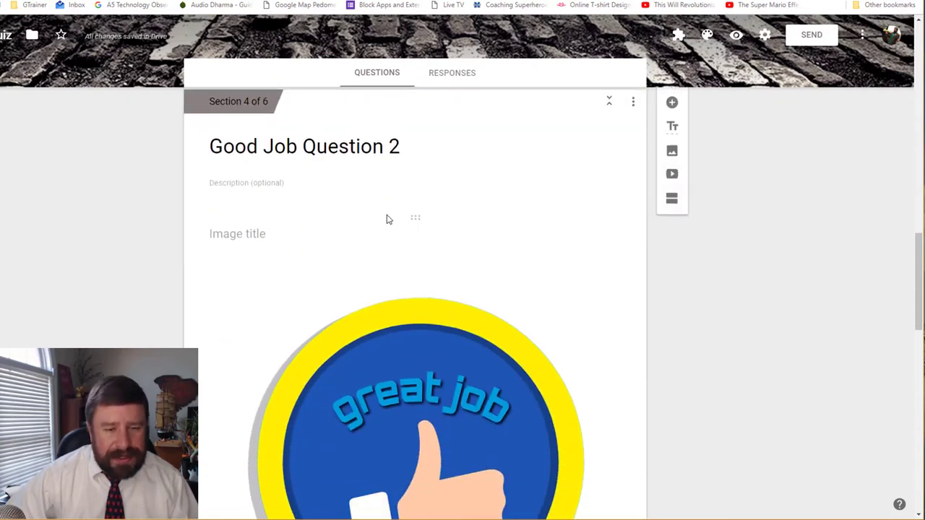
pyautogui.scroll(-2, 387, 219)
pyautogui.click(399, 304)
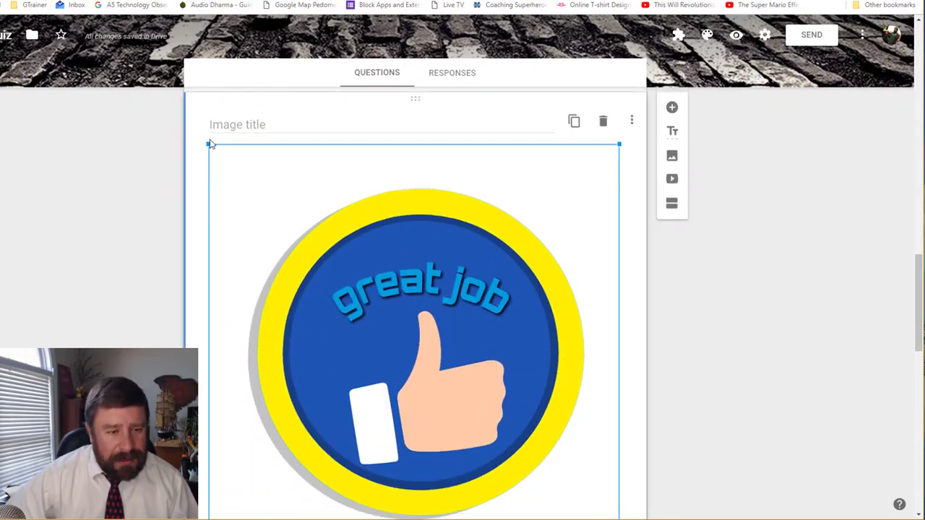
pyautogui.moveTo(208, 143); pyautogui.dragTo(347, 435)
pyautogui.scroll(3, 360, 299)
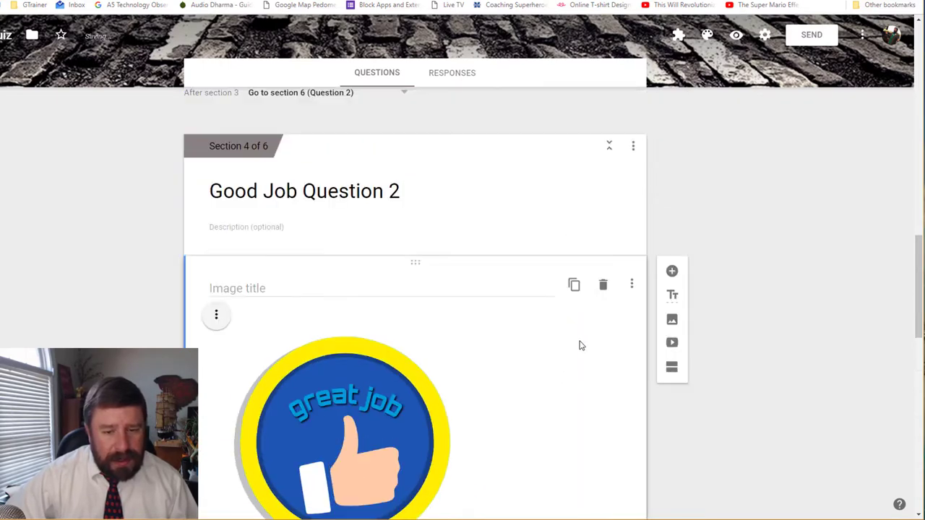
pyautogui.scroll(2, 575, 283)
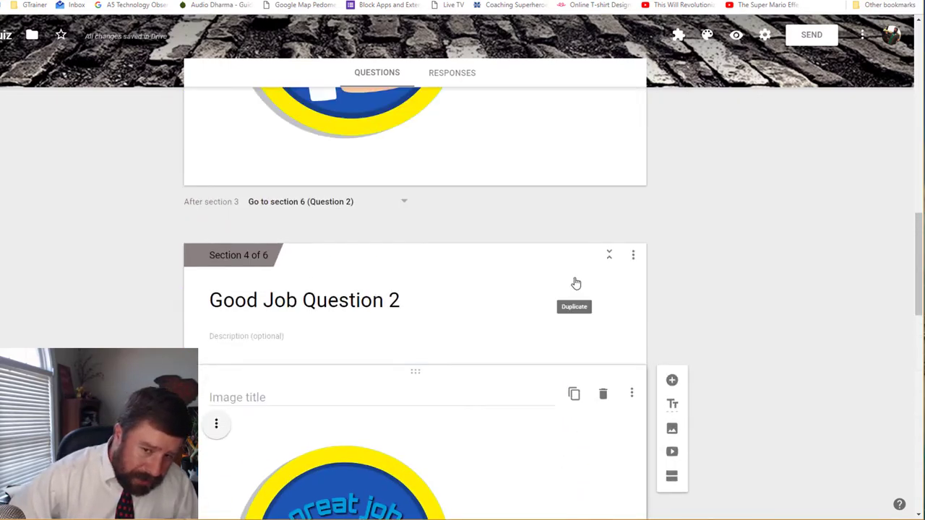
# - Duplicate the Good Job Question 2 section and retitle the copy 'Good Job Question 3'
pyautogui.click(634, 257)
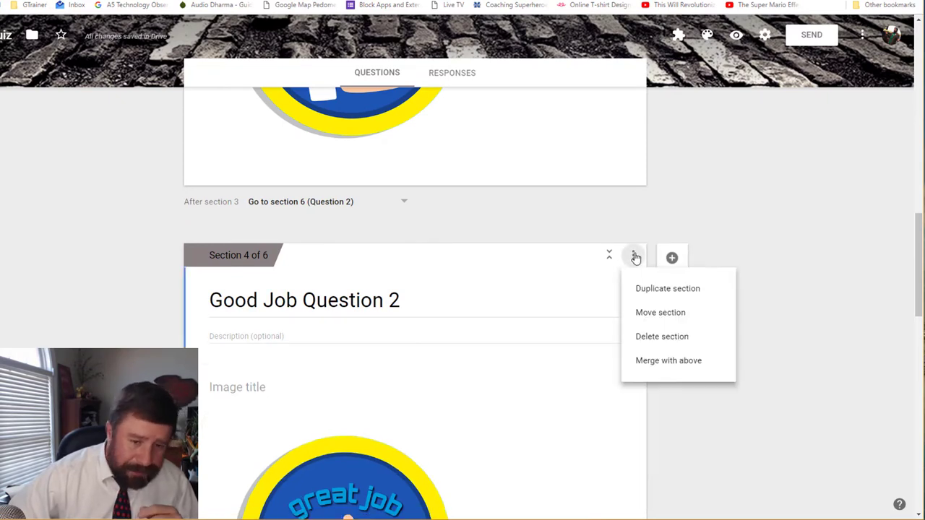
pyautogui.click(659, 300)
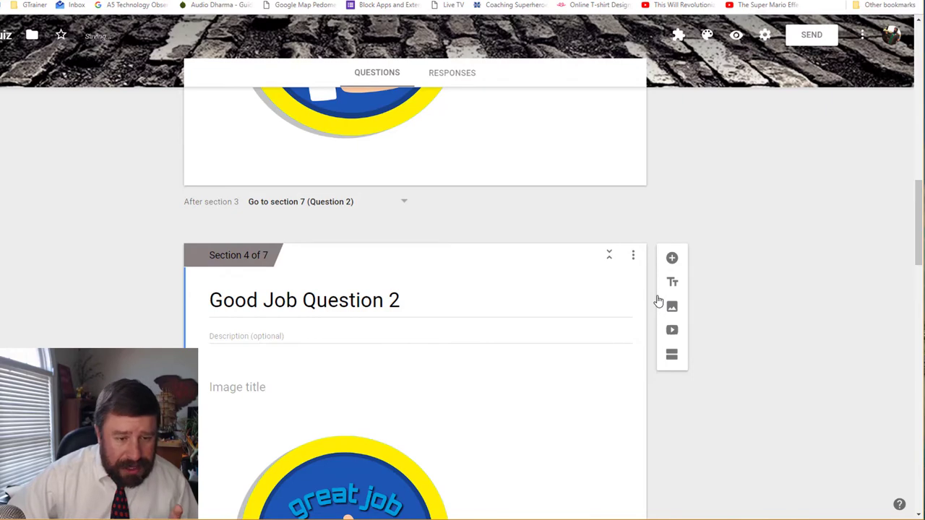
pyautogui.scroll(-8, 402, 334)
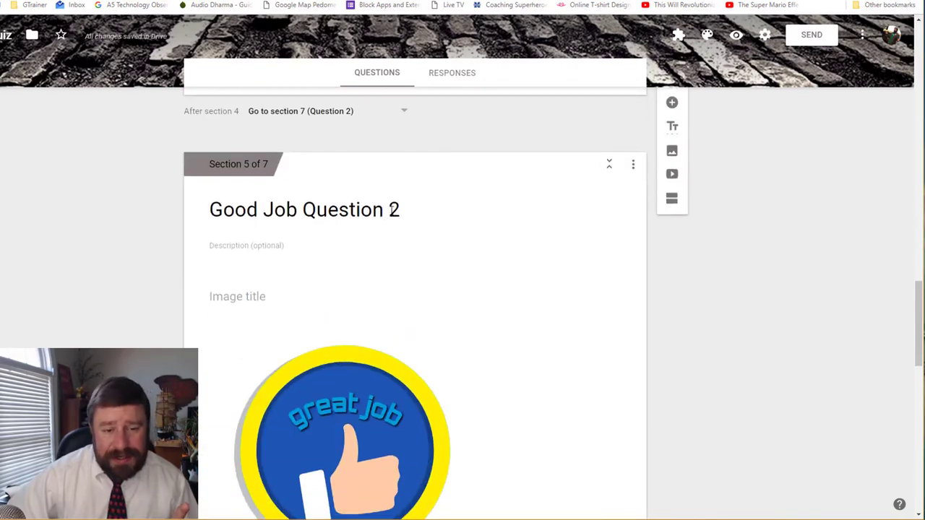
pyautogui.click(391, 209)
pyautogui.doubleClick(393, 209)
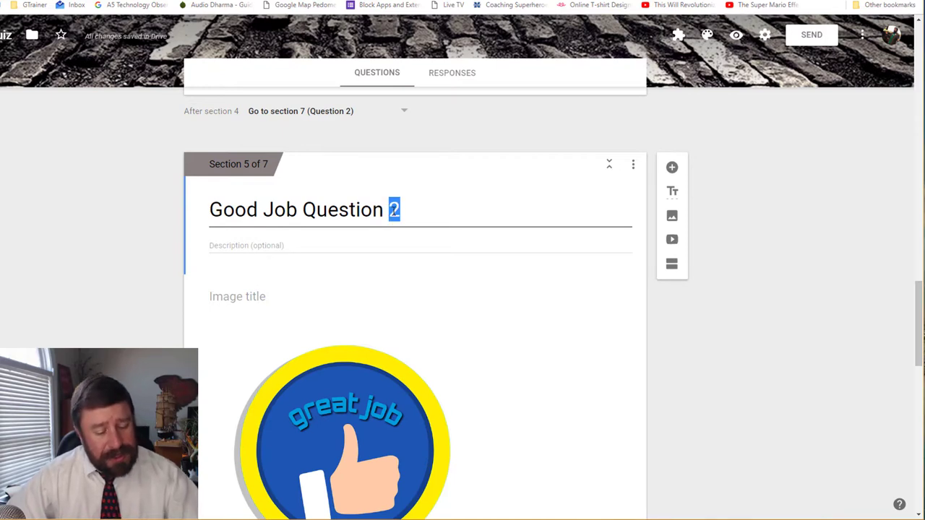
pyautogui.write('34')
pyautogui.press('BackSpace')
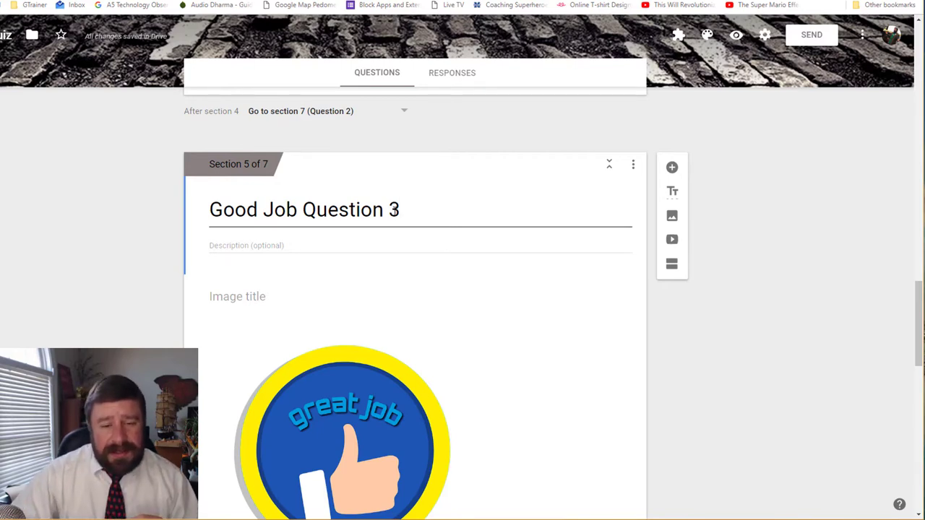
# - Duplicate the Good Job Question 3 section and title the copy 'Good Job Question 4'
pyautogui.scroll(2, 522, 292)
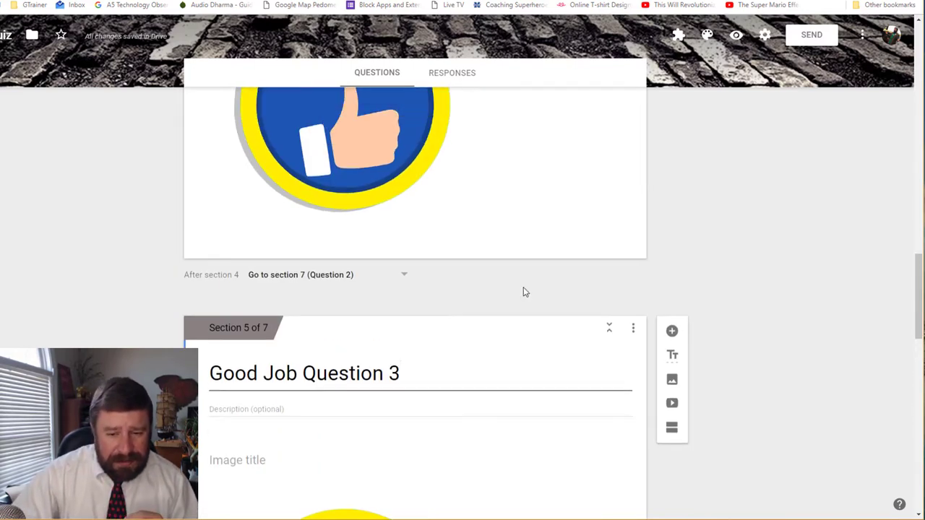
pyautogui.click(632, 328)
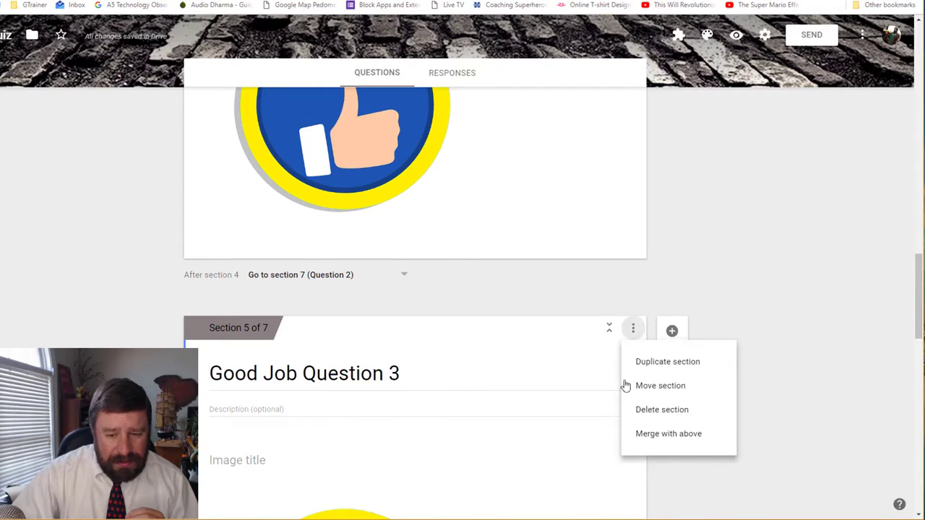
pyautogui.click(668, 365)
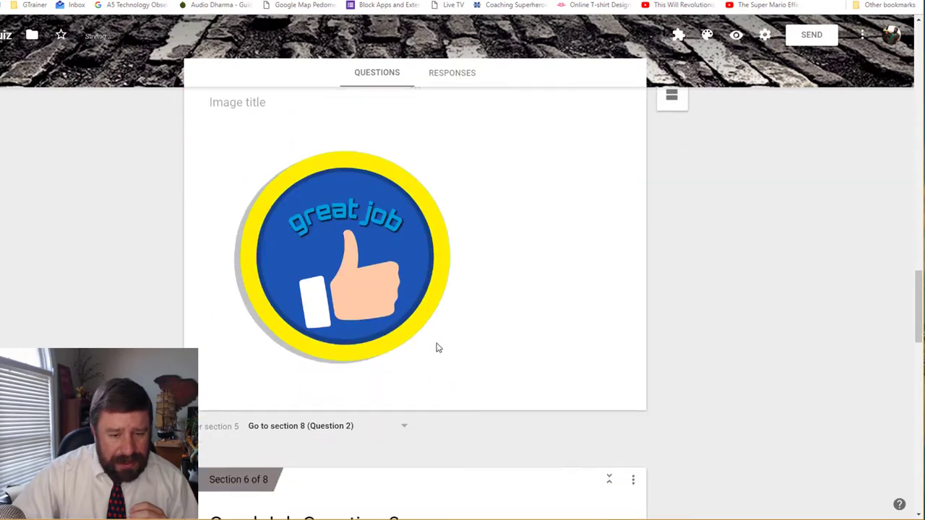
pyautogui.tripleClick(398, 282)
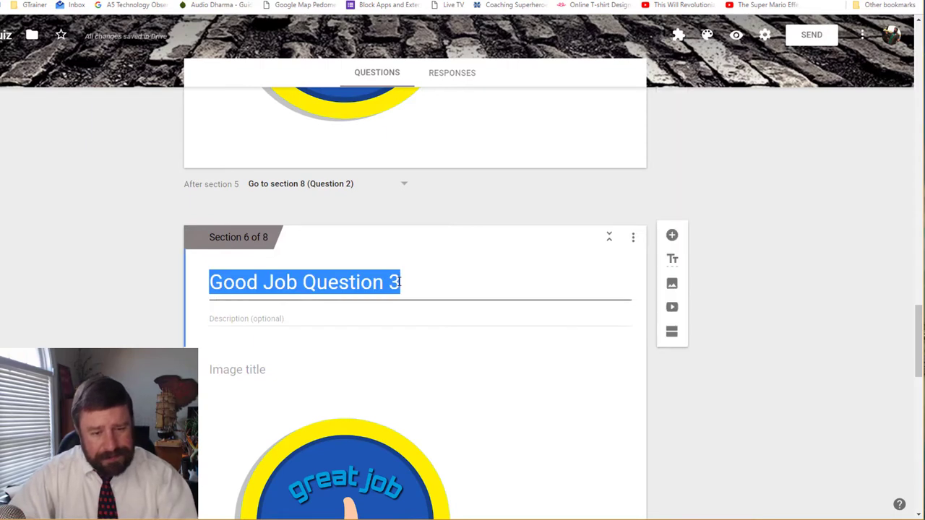
pyautogui.click(398, 281)
pyautogui.write('4')
pyautogui.scroll(2, 455, 287)
# - Duplicate the Good Job Question 4 section and title the copy 'Good Job Question 5'
pyautogui.click(633, 347)
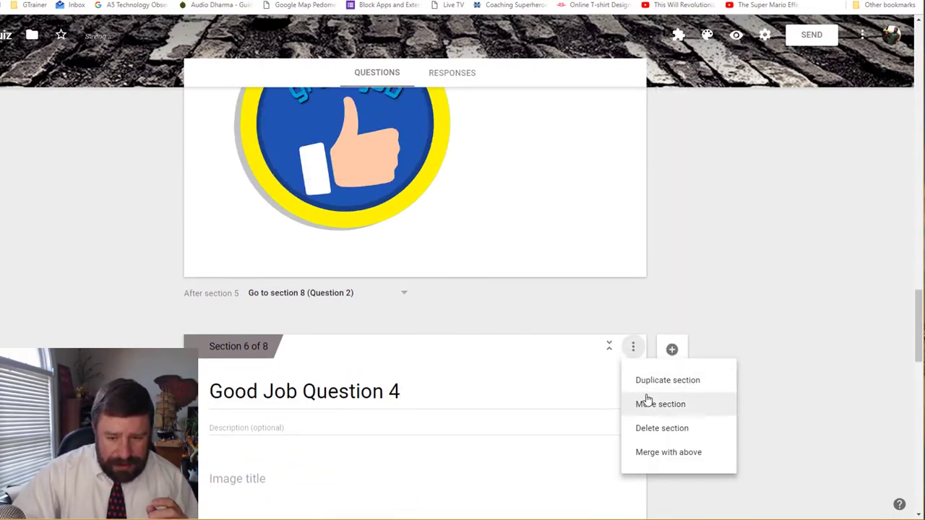
pyautogui.click(647, 391)
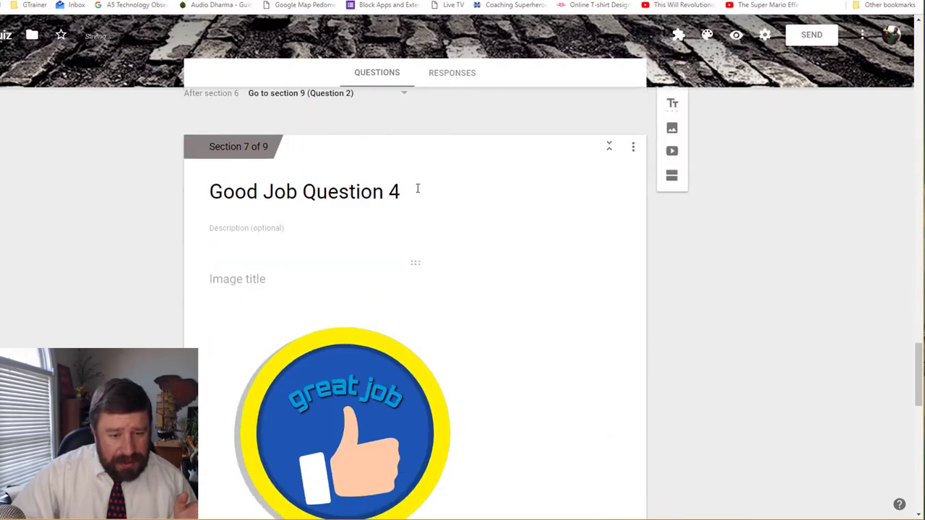
pyautogui.tripleClick(404, 191)
pyautogui.click(404, 190)
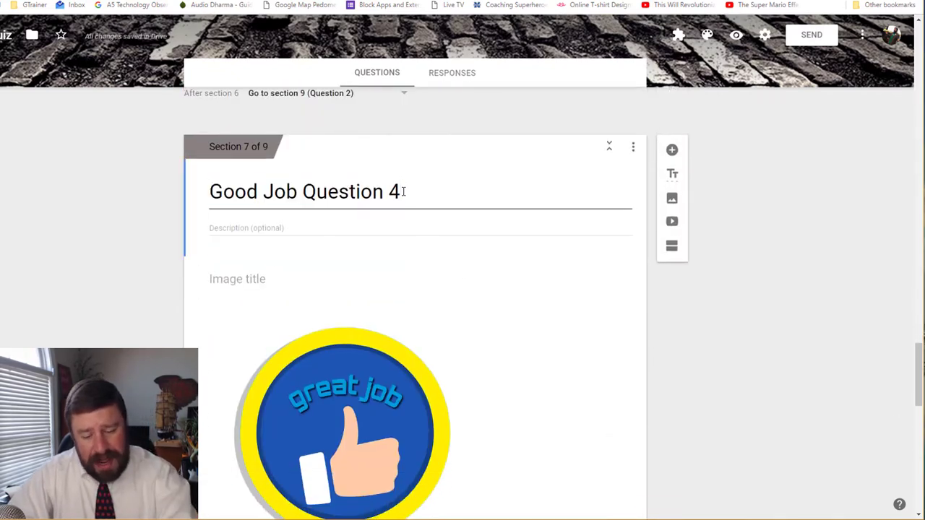
pyautogui.press('BackSpace')
pyautogui.write('5')
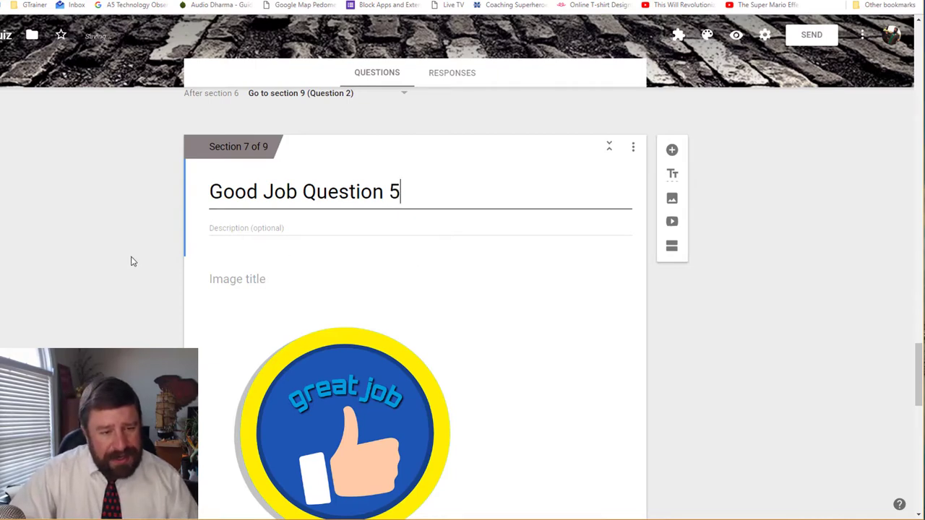
pyautogui.click(132, 260)
pyautogui.scroll(4, 133, 260)
pyautogui.scroll(20, 134, 260)
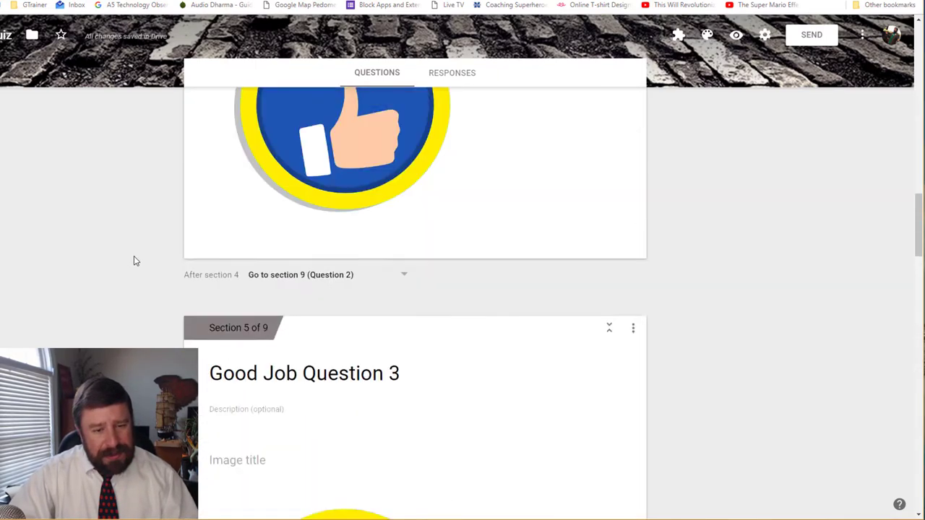
pyautogui.scroll(11, 133, 259)
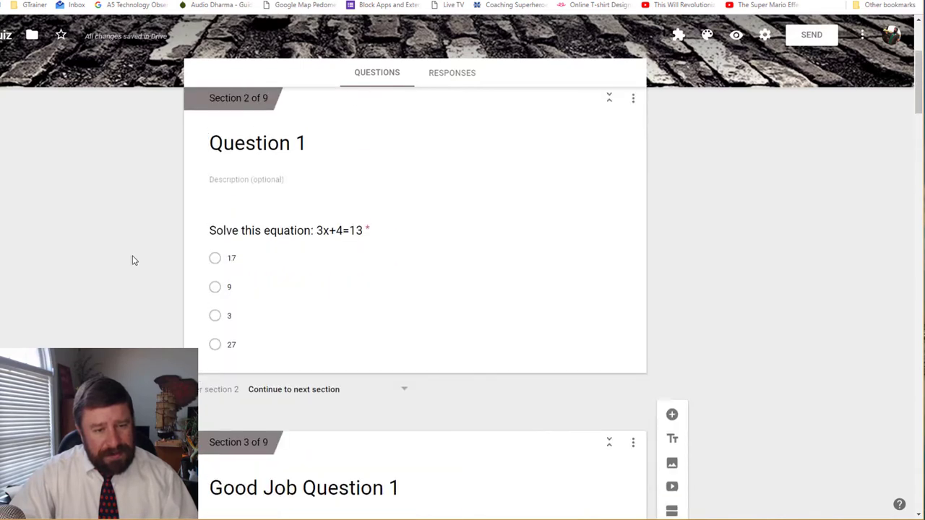
pyautogui.scroll(-4, 268, 286)
pyautogui.scroll(-20, 250, 305)
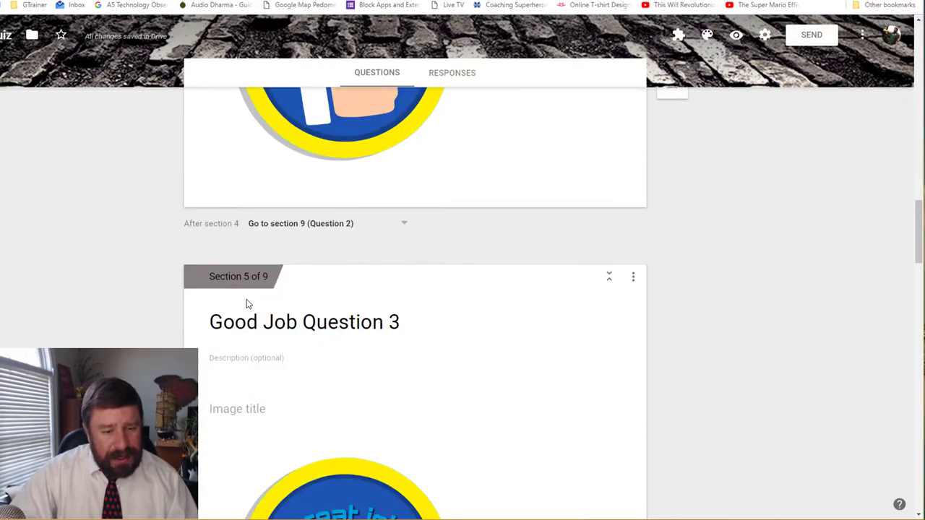
pyautogui.scroll(-12, 246, 299)
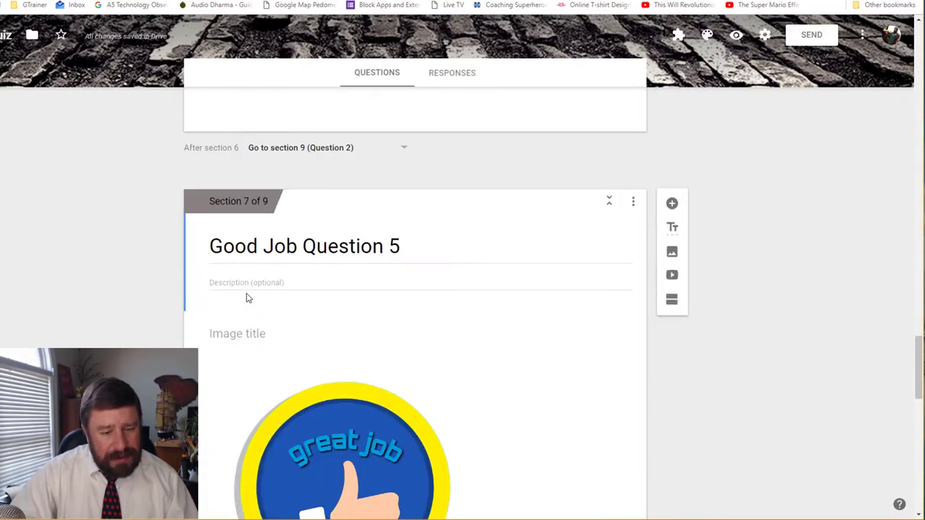
pyautogui.scroll(-1, 247, 299)
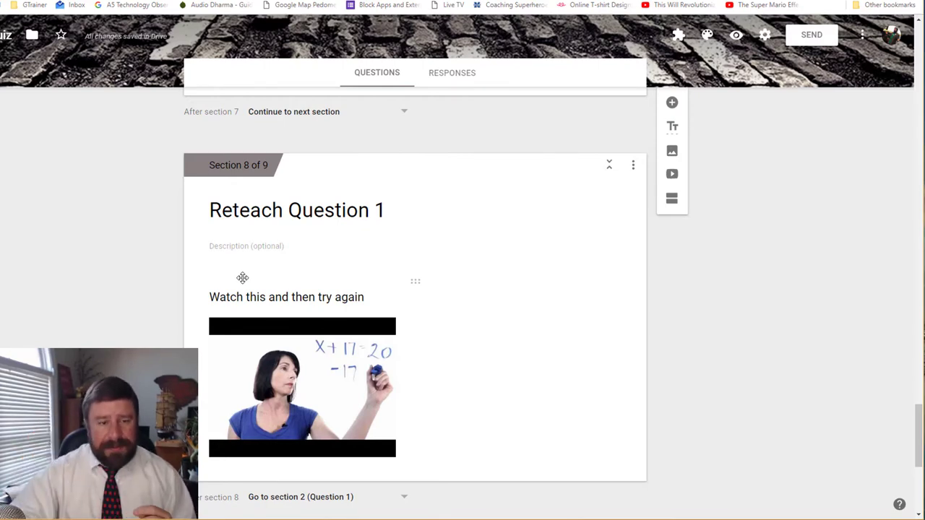
pyautogui.scroll(4, 258, 268)
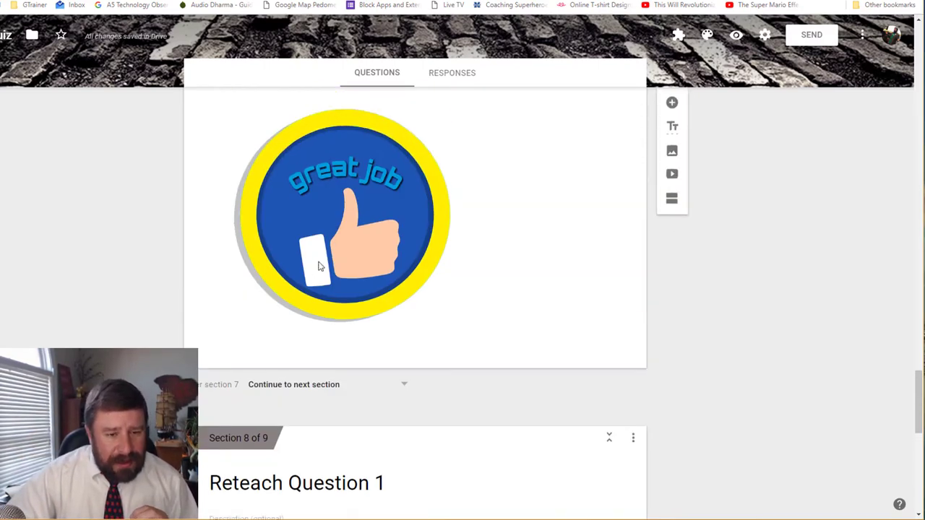
pyautogui.scroll(20, 315, 320)
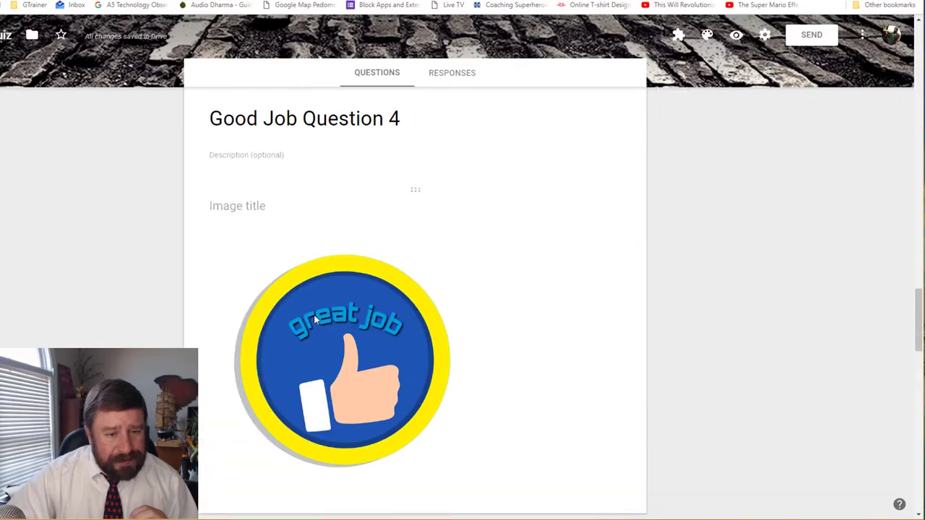
pyautogui.scroll(10, 315, 319)
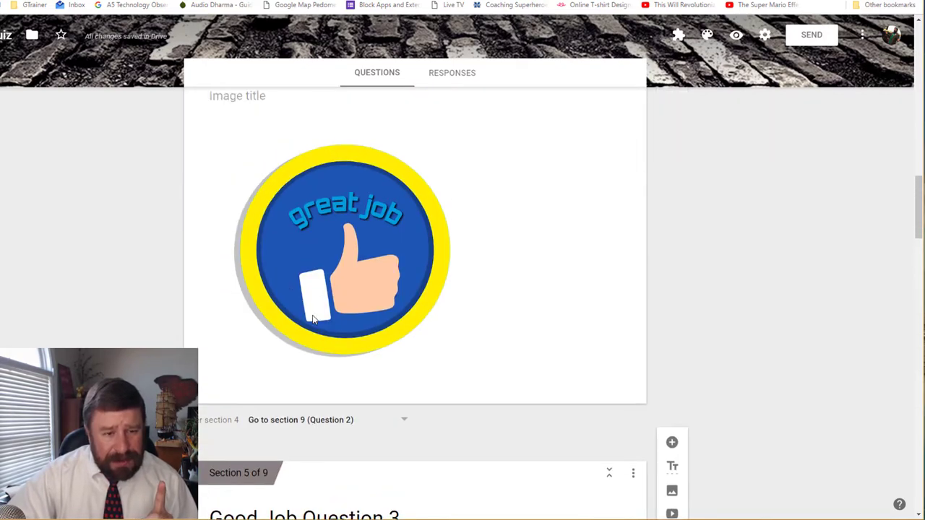
pyautogui.scroll(3, 315, 319)
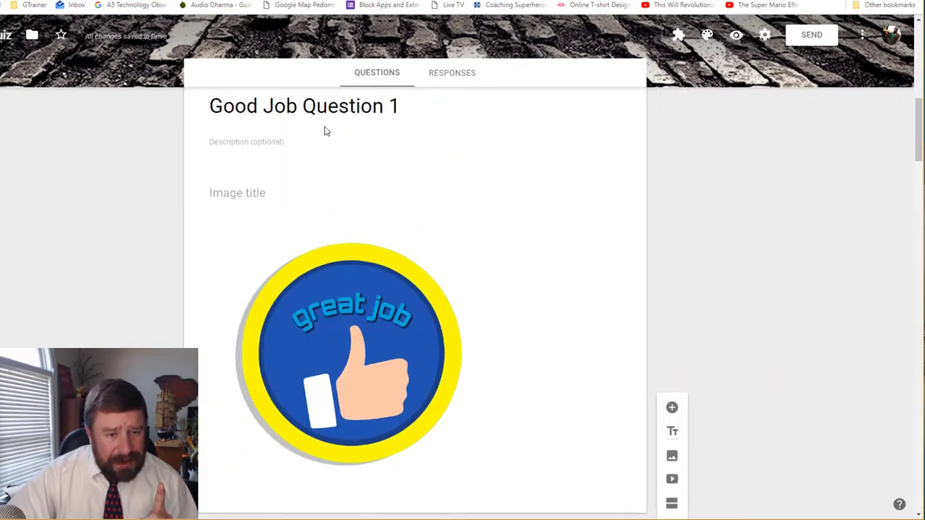
pyautogui.scroll(-4, 337, 142)
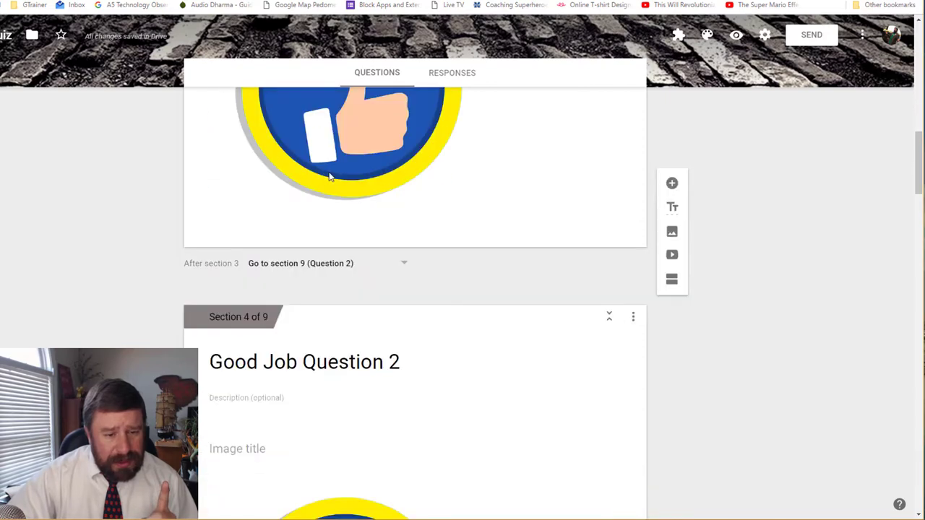
pyautogui.click(301, 262)
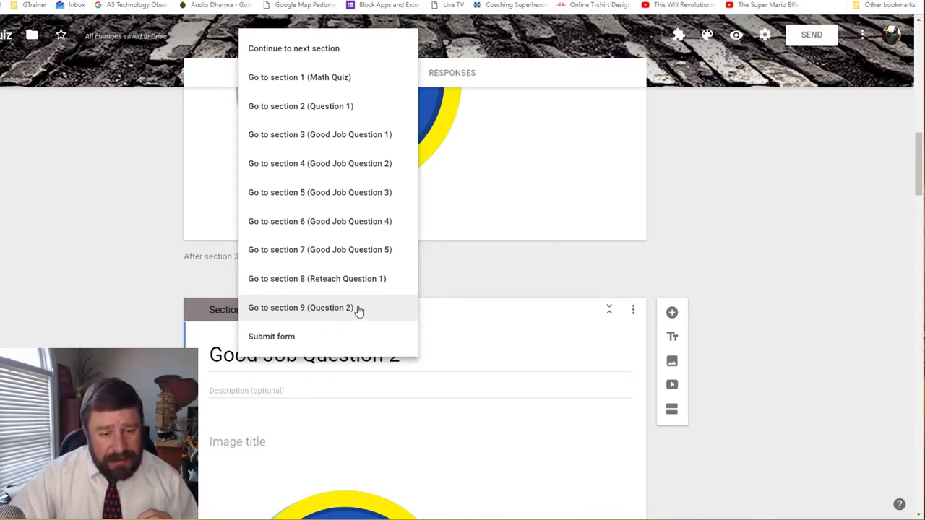
pyautogui.click(165, 276)
pyautogui.scroll(-3, 264, 310)
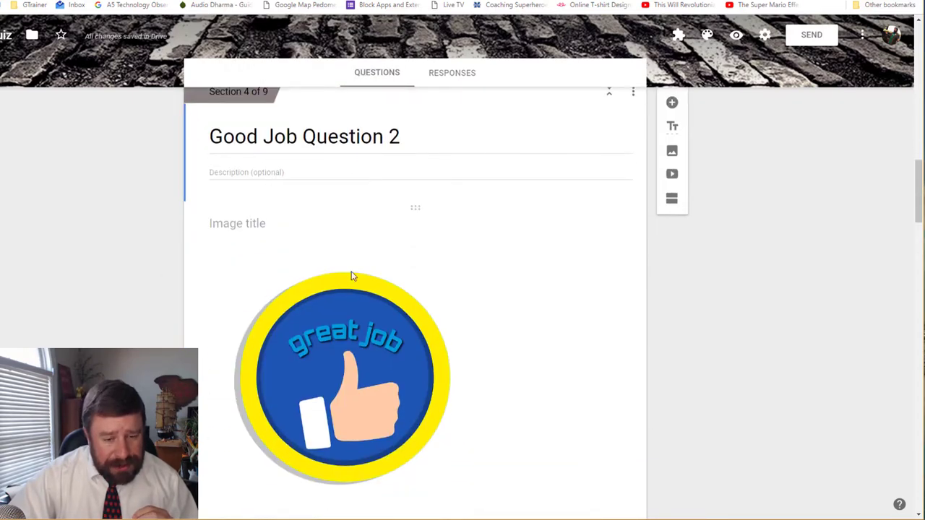
pyautogui.scroll(-3, 347, 293)
pyautogui.click(347, 331)
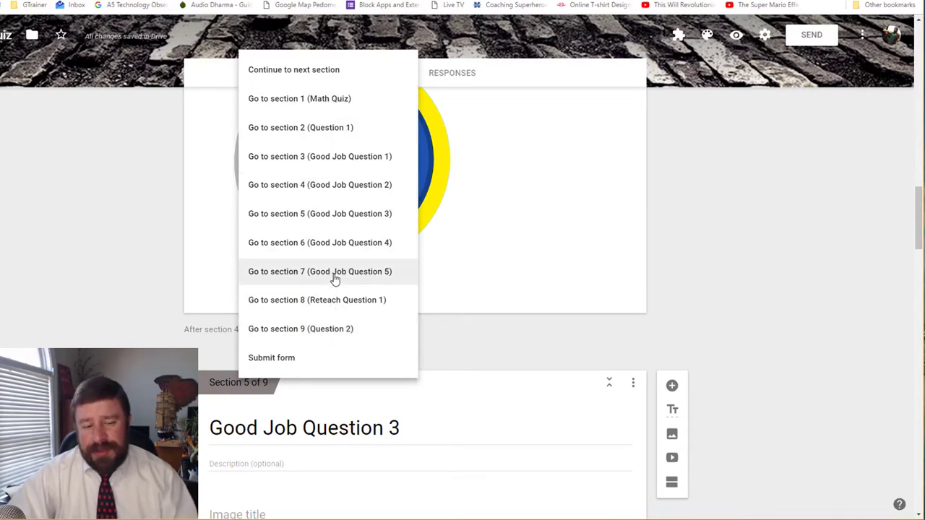
pyautogui.click(95, 231)
pyautogui.scroll(-18, 264, 253)
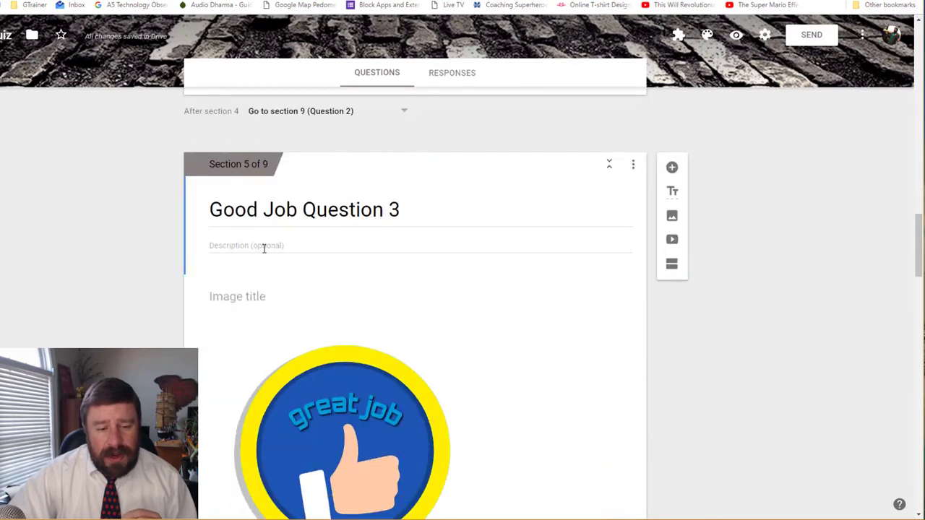
pyautogui.scroll(-9, 262, 250)
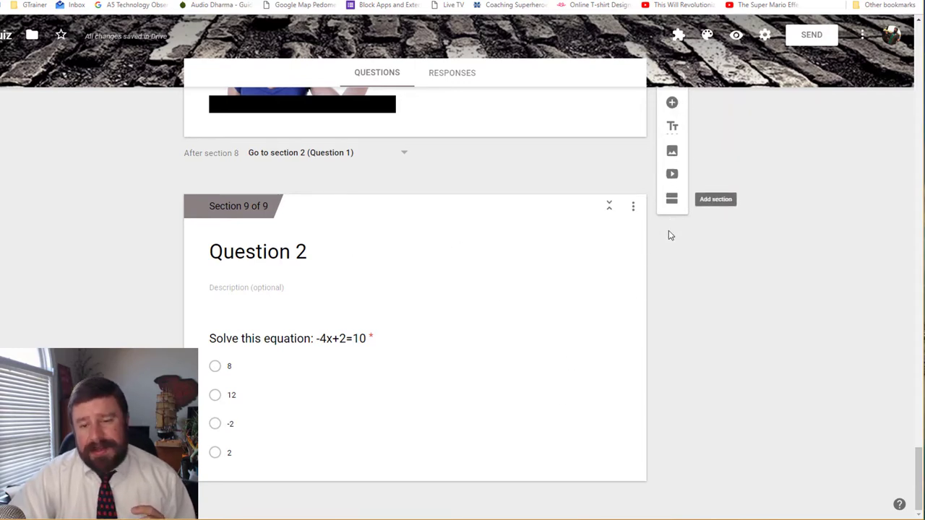
# - Add a new section after Question 2 and title it 'Reteach Question 2'
pyautogui.click(671, 198)
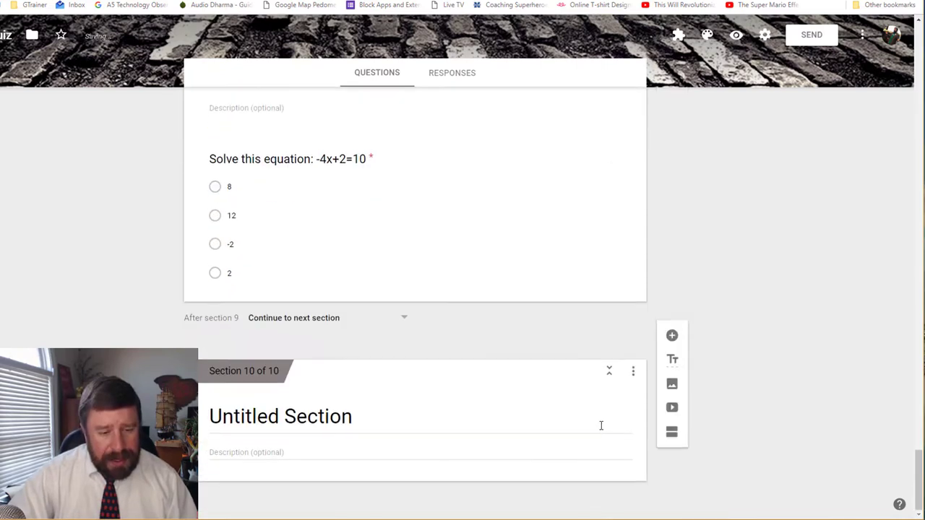
pyautogui.click(302, 419)
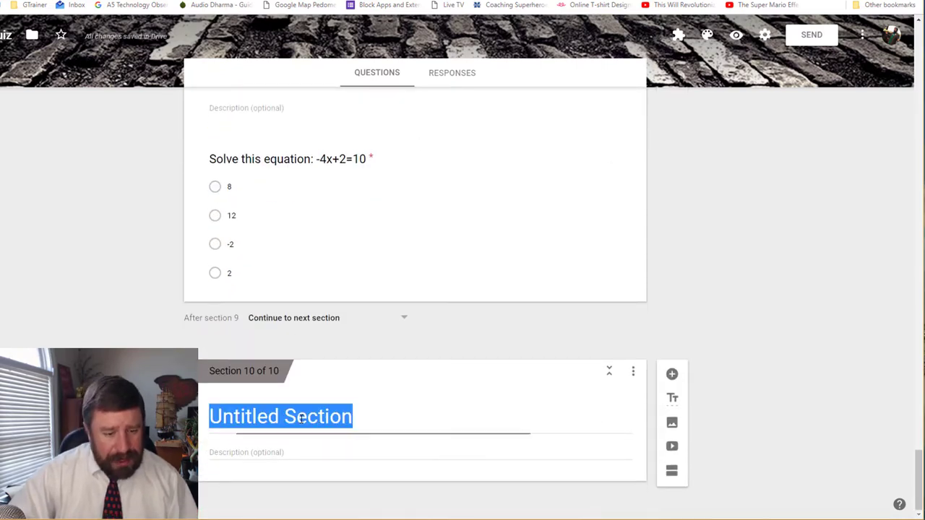
pyautogui.write('Reteach ')
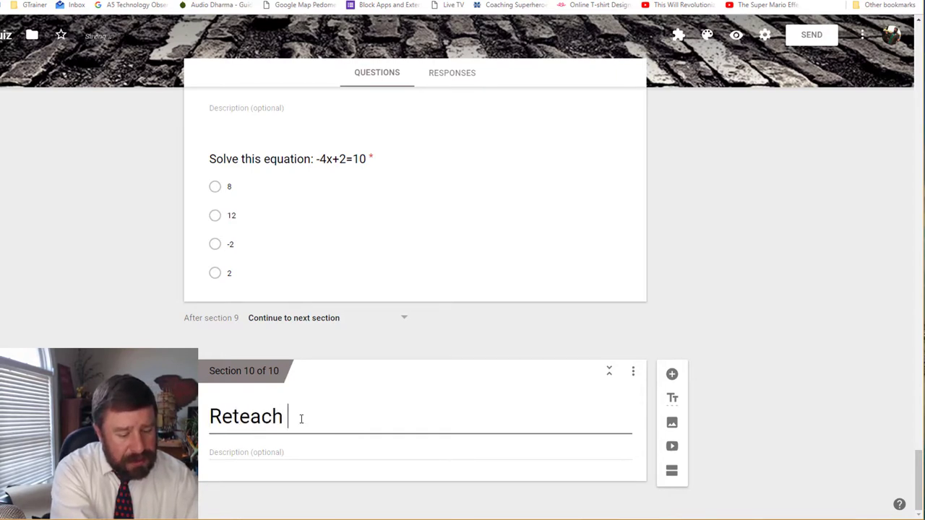
pyautogui.write('Question ')
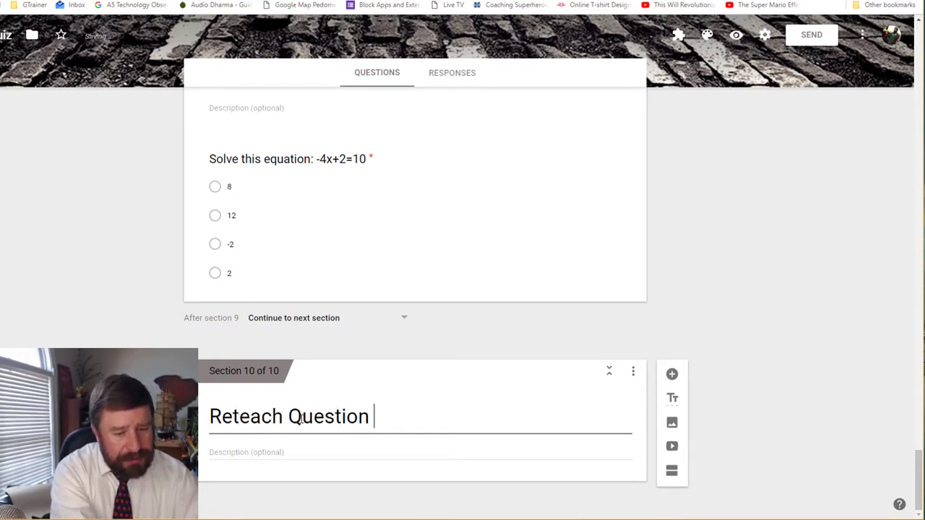
pyautogui.write('2')
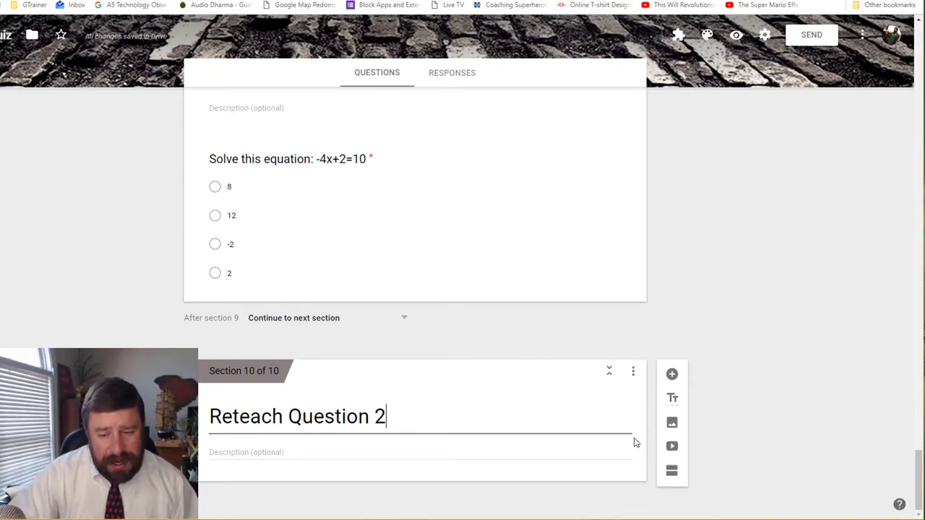
# - Insert the YouTube video on −x−4=11 titled 'Watch the video and try again'
pyautogui.click(672, 447)
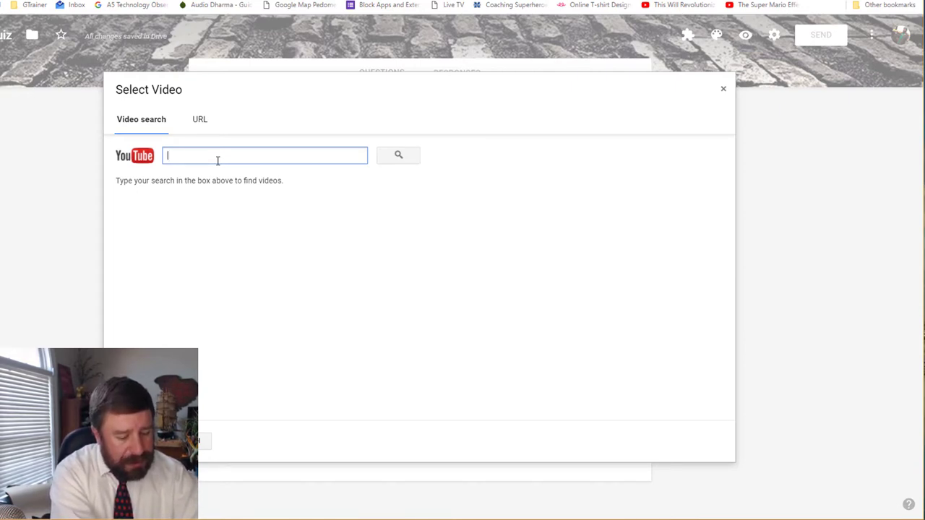
pyautogui.write('one varia')
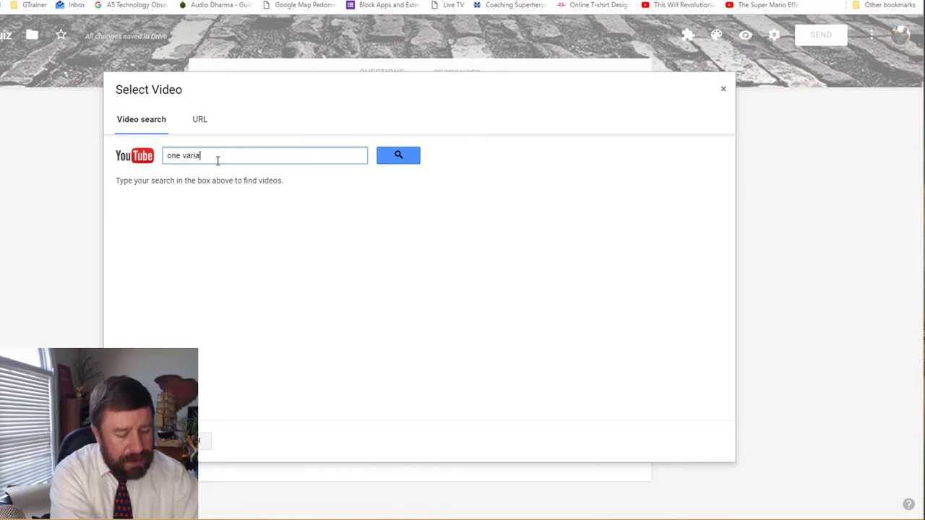
pyautogui.write('ble equation with negitives')
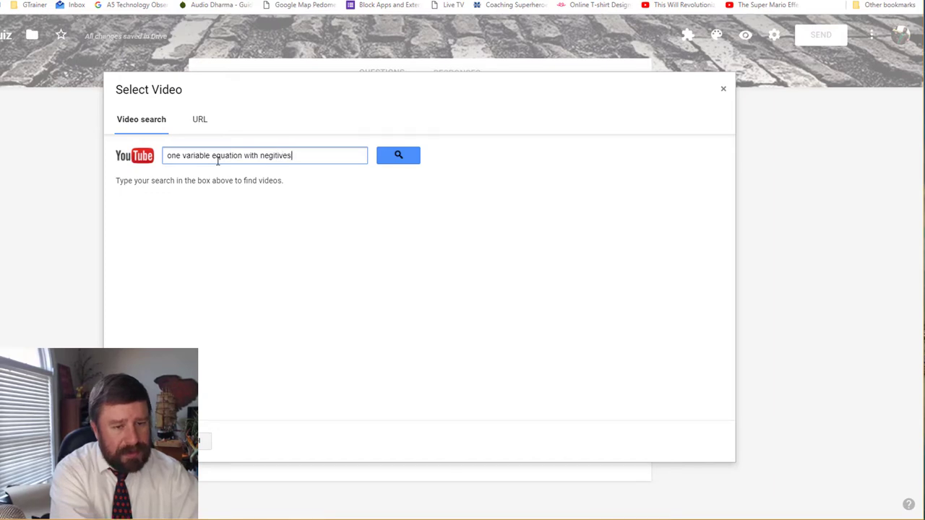
pyautogui.press('Return')
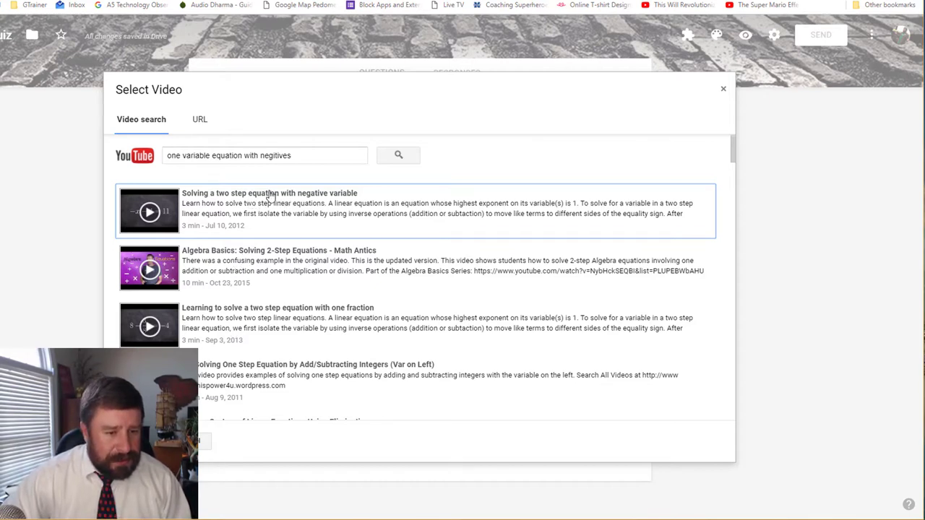
pyautogui.click(294, 206)
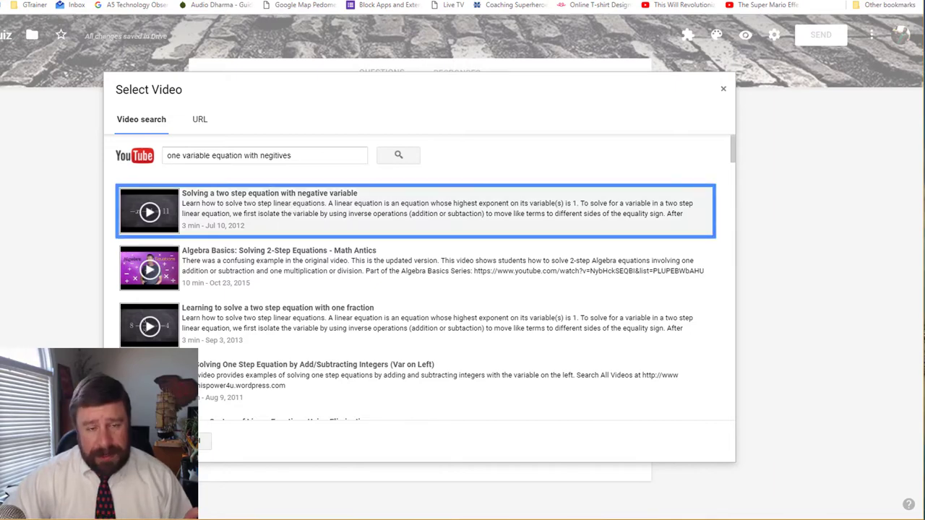
pyautogui.click(173, 441)
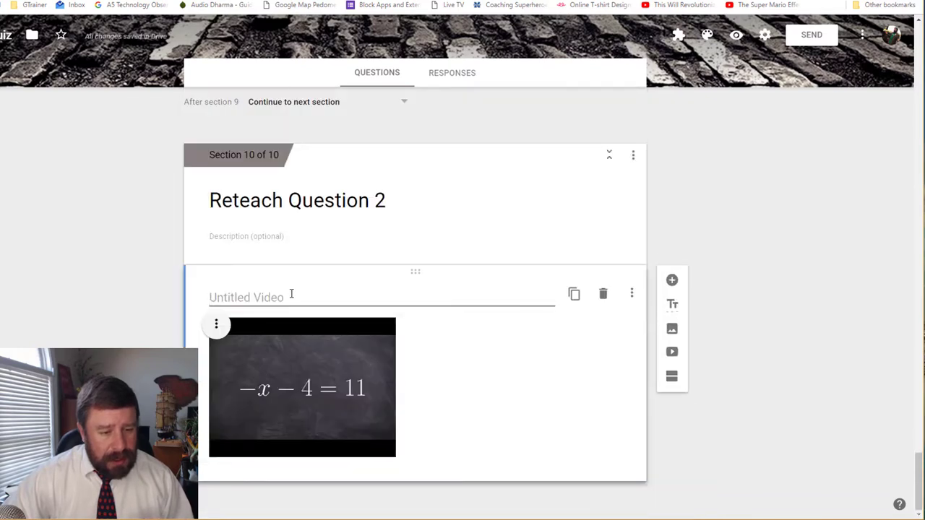
pyautogui.write('Watch ')
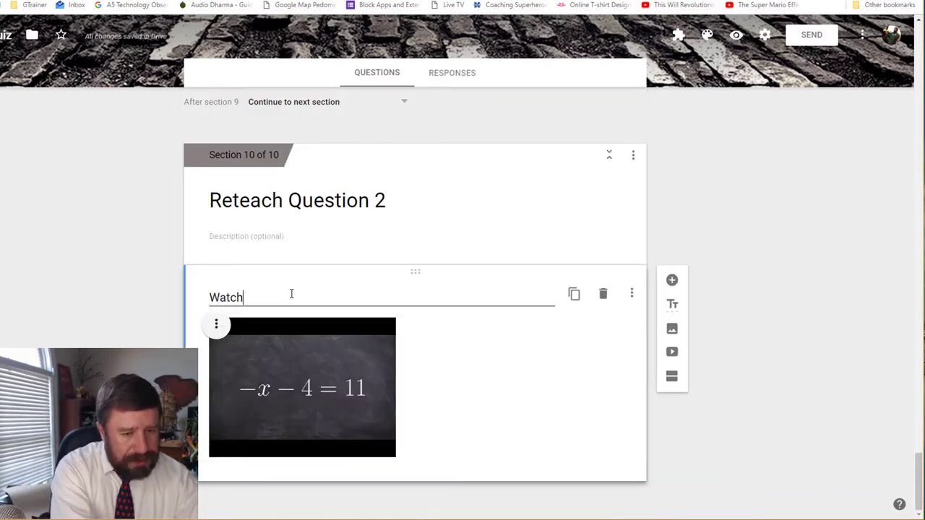
pyautogui.write('the video an')
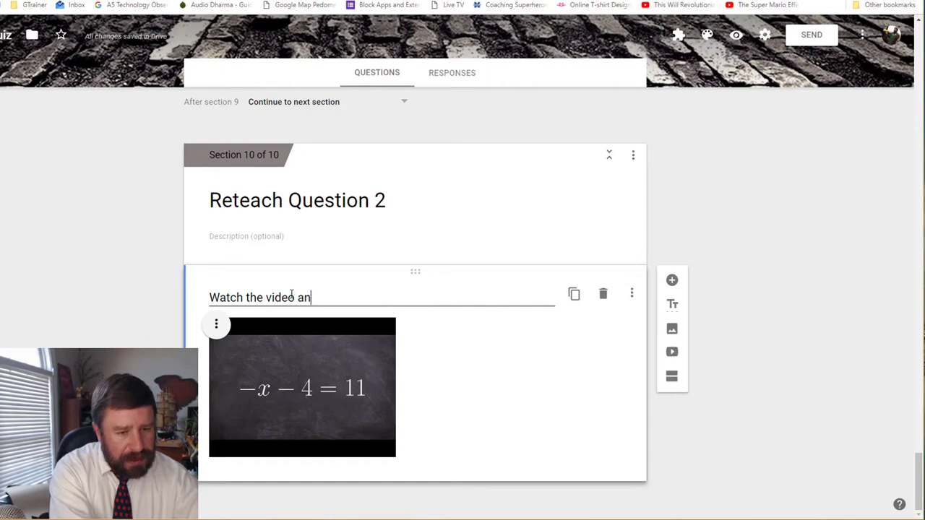
pyautogui.write('d try again')
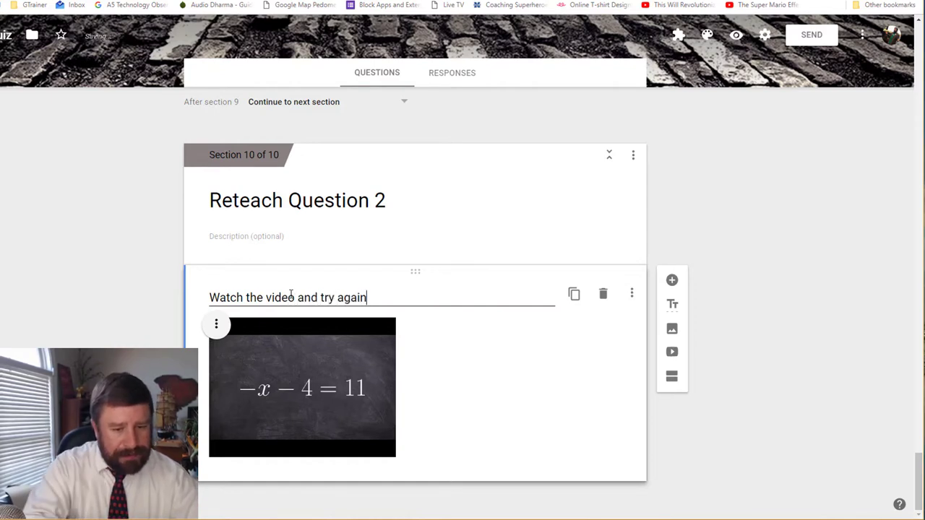
pyautogui.click(434, 412)
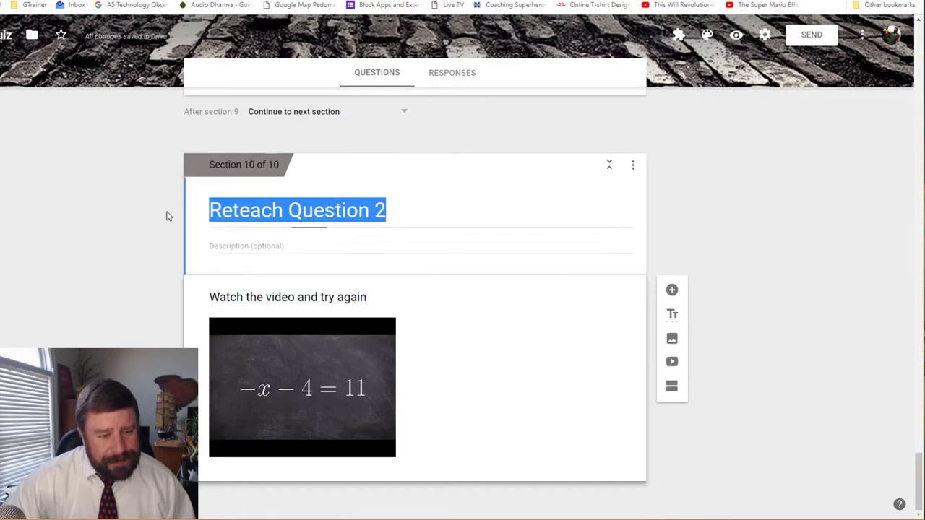
# - Add a new section after Reteach Question 2 titled 'Question 3'
pyautogui.click(672, 390)
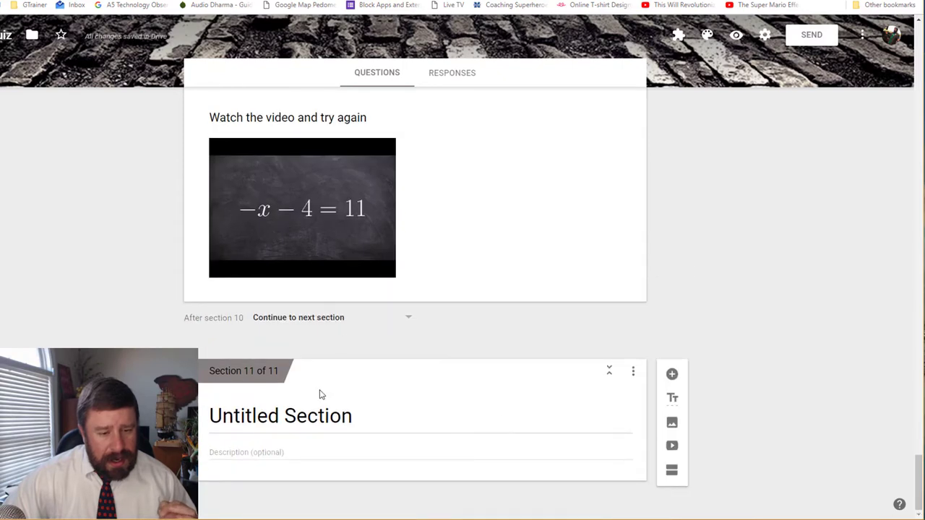
pyautogui.click(314, 408)
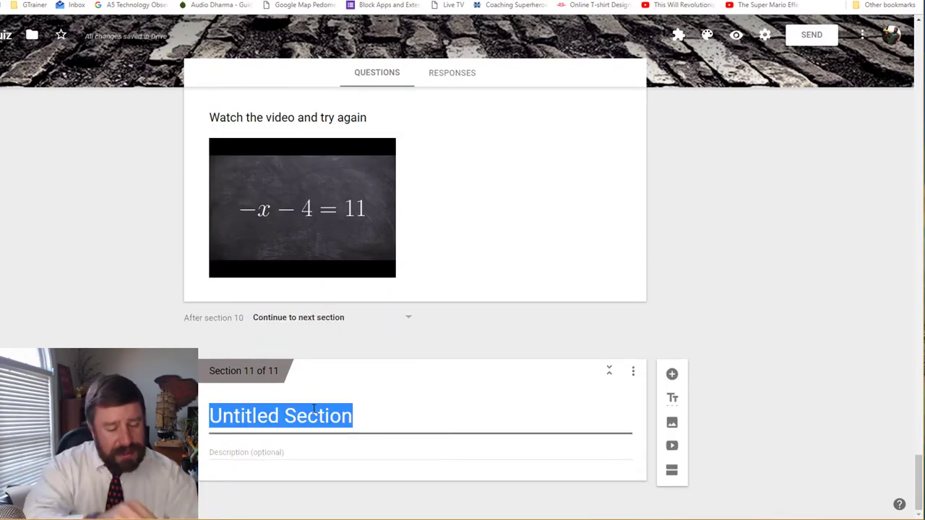
pyautogui.write('Question ')
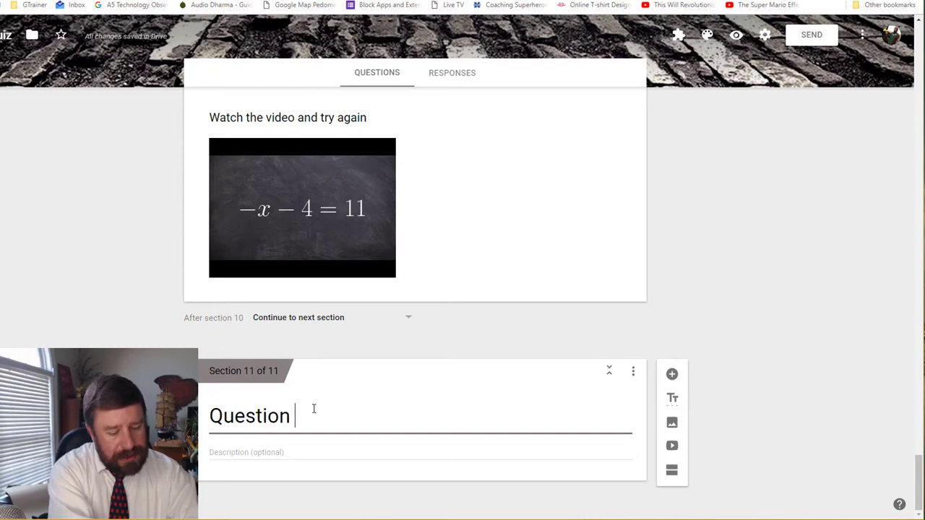
pyautogui.write('3')
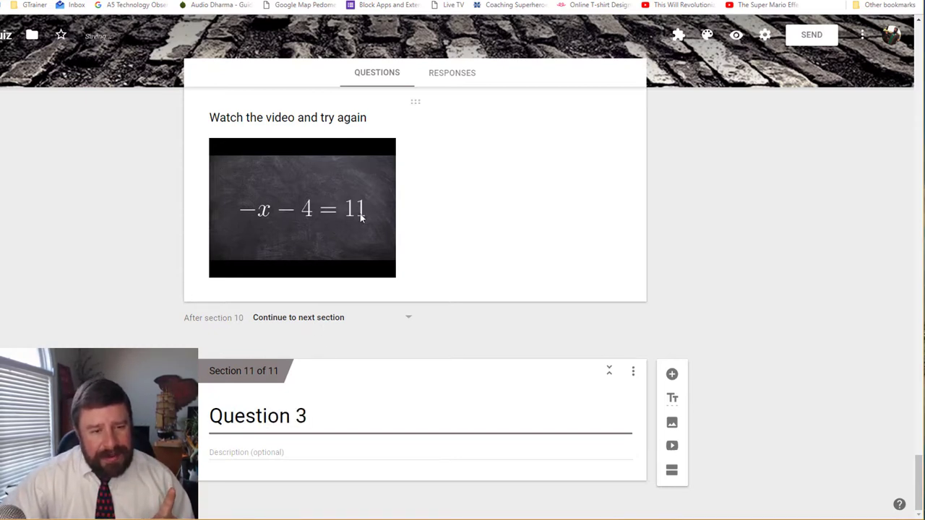
# - Set After section 10 to go to section 9 (Question 2)
pyautogui.scroll(3, 355, 231)
pyautogui.scroll(-1, 355, 231)
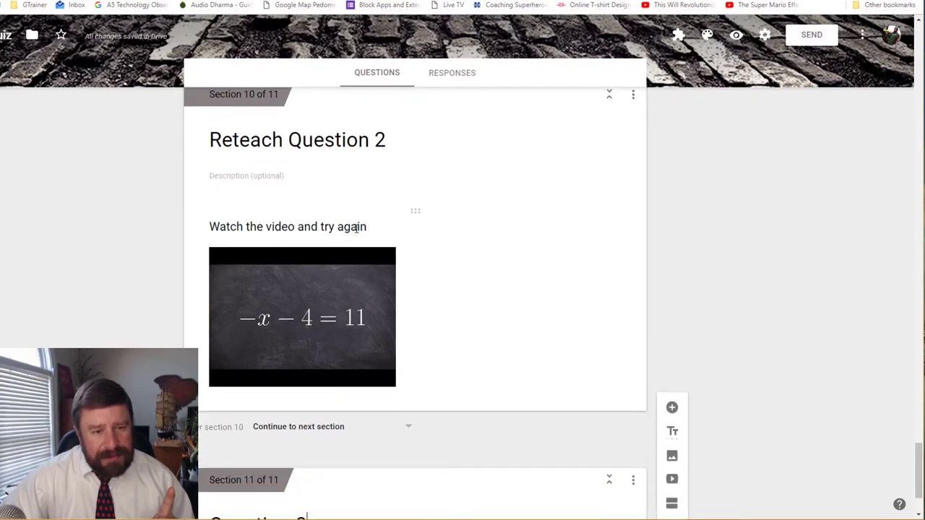
pyautogui.scroll(-2, 413, 209)
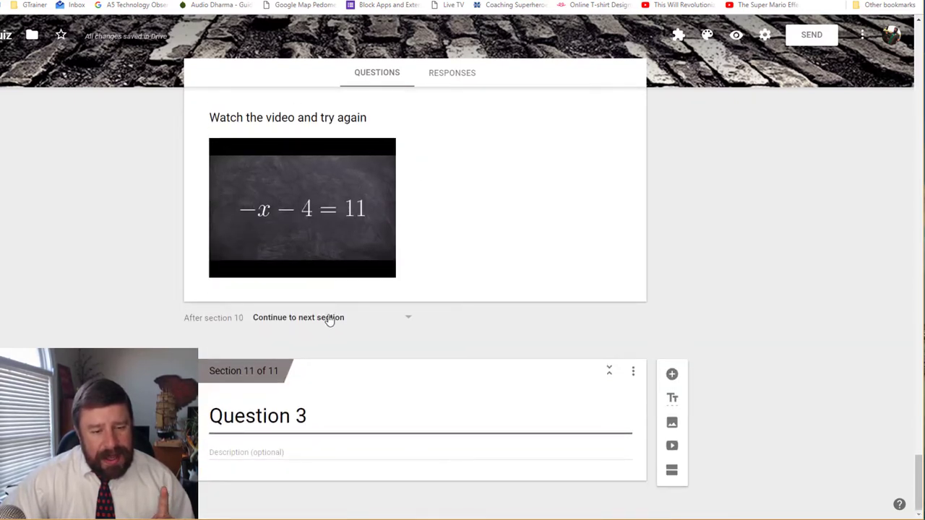
pyautogui.click(295, 325)
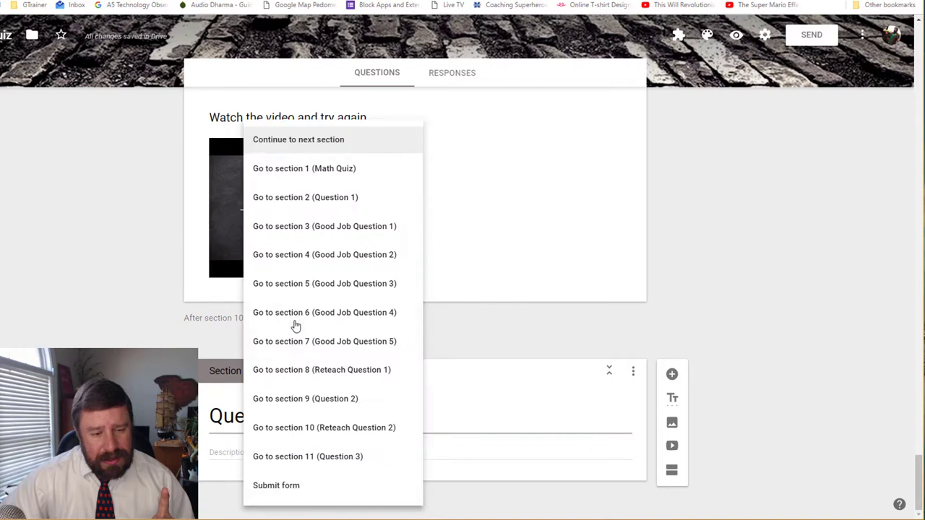
pyautogui.click(316, 405)
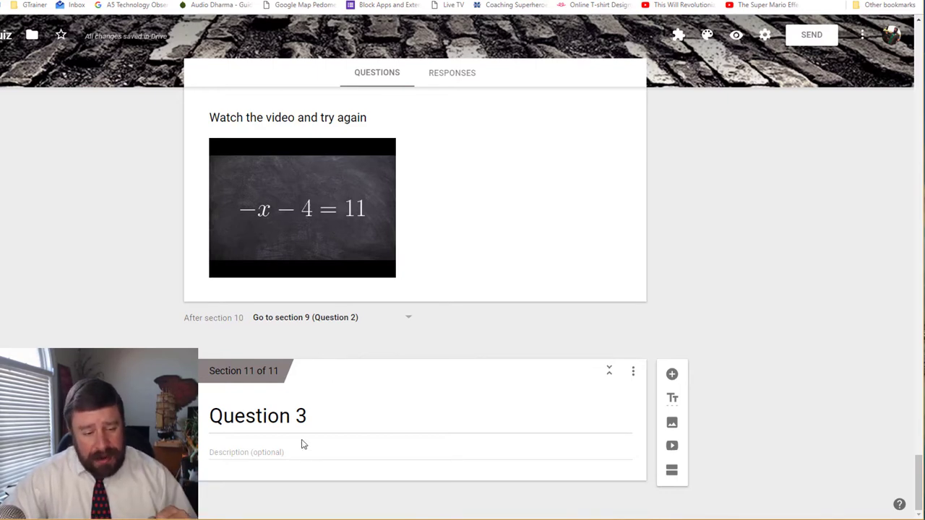
# - Add a new question reading 'Solve this equation: 2x-15=32' and make it multiple choice
pyautogui.click(670, 376)
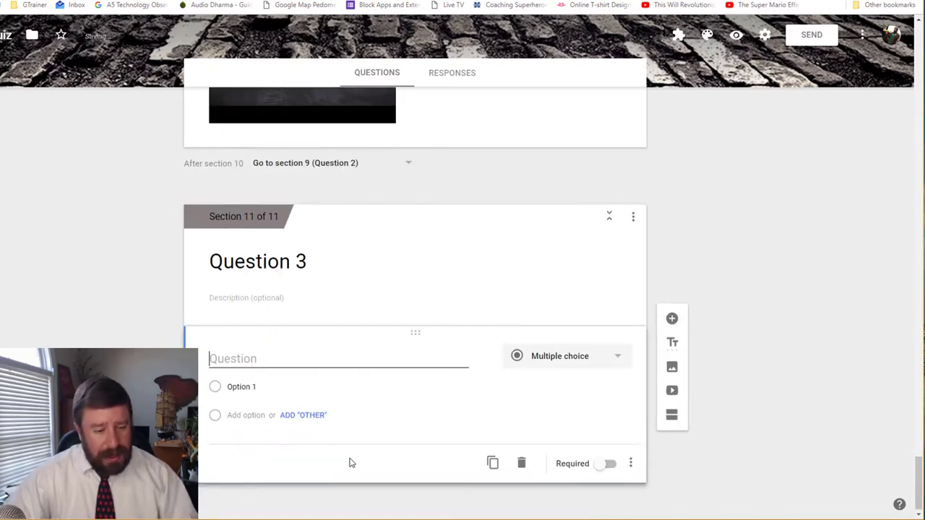
pyautogui.write('Sol')
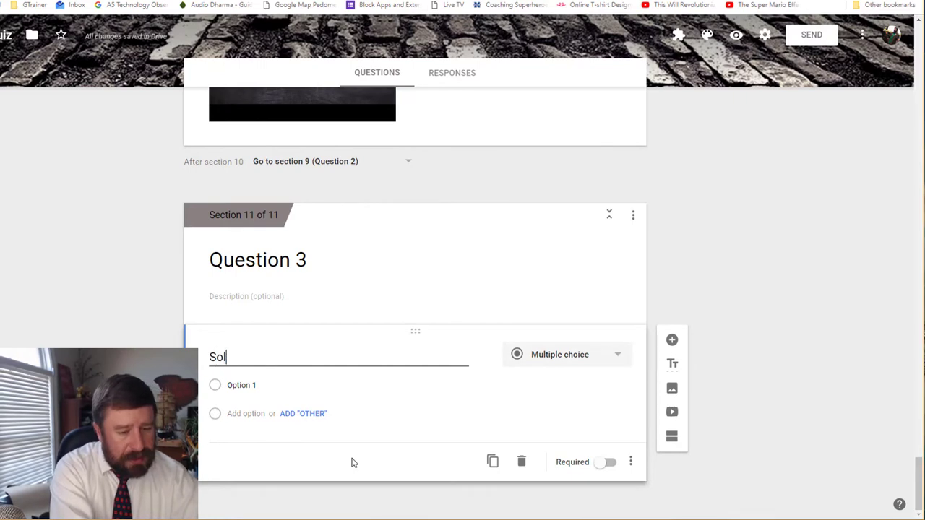
pyautogui.write('ve this equ')
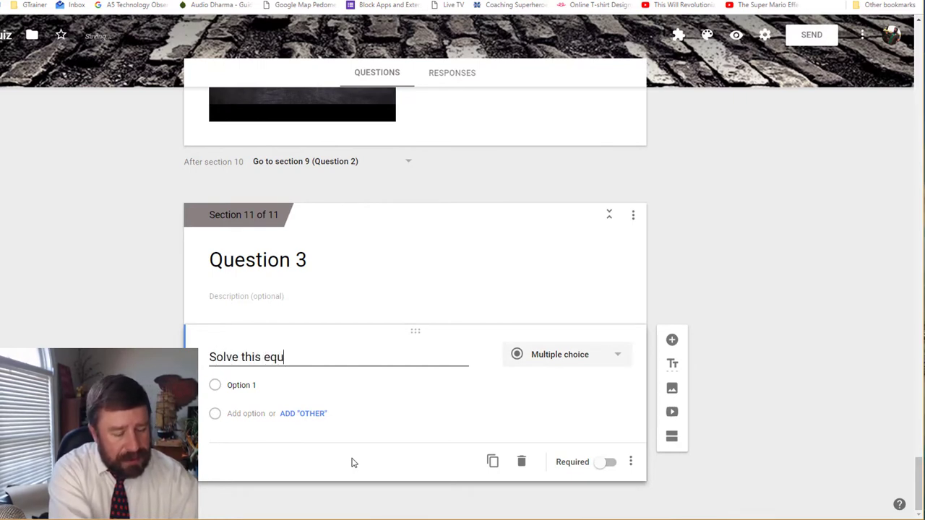
pyautogui.write('ation: ')
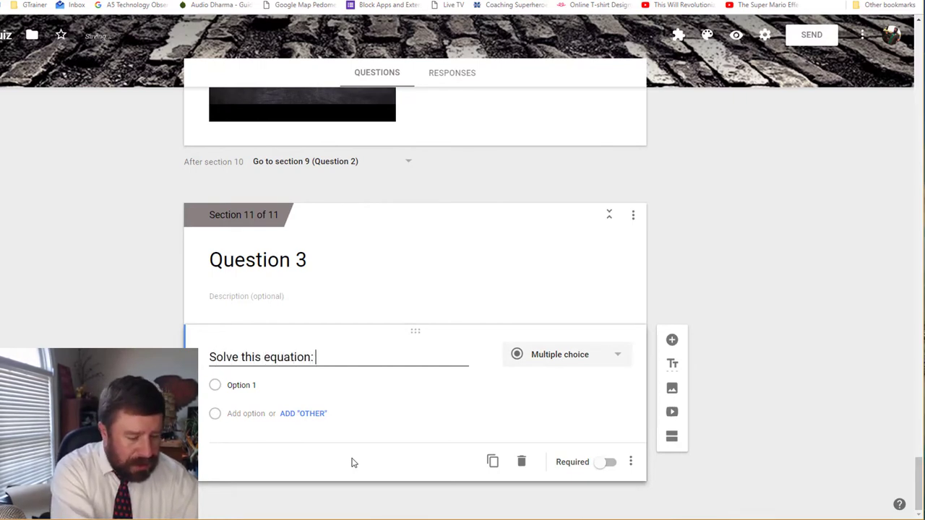
pyautogui.write('24')
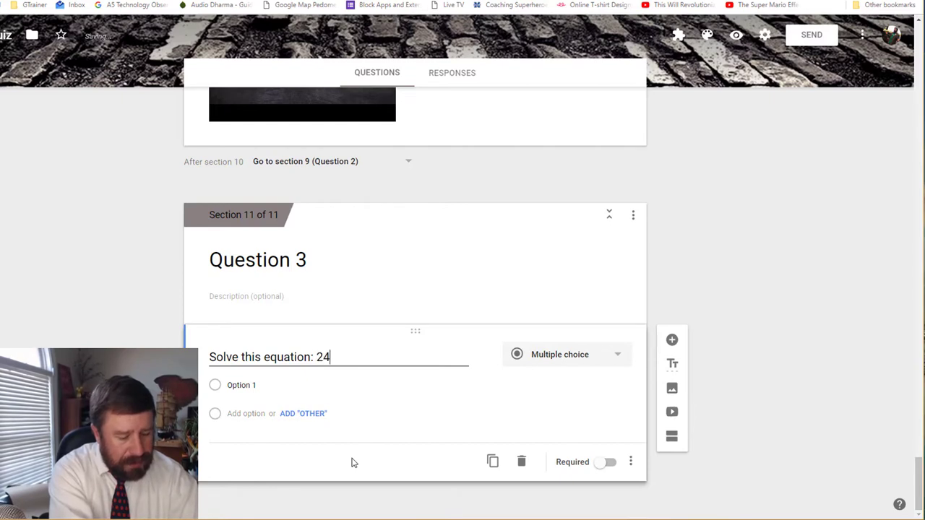
pyautogui.write('x')
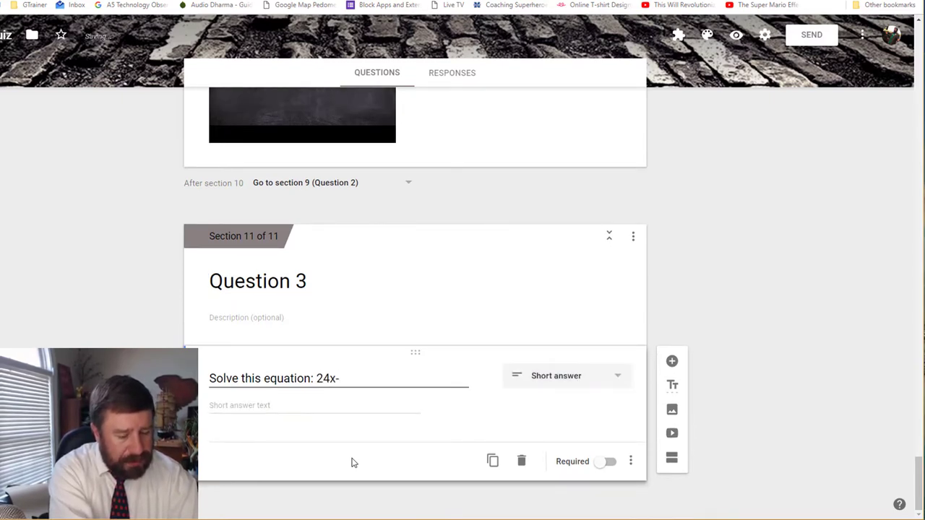
pyautogui.write('-15=32')
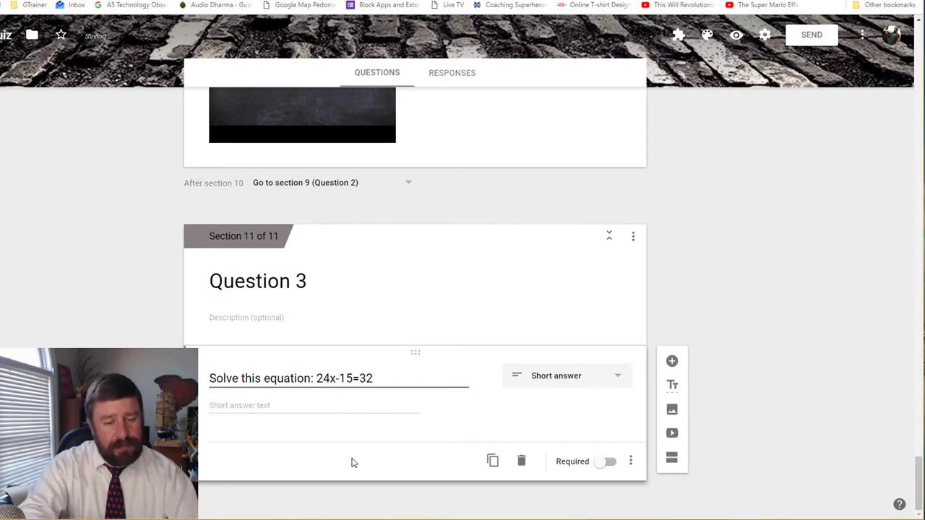
pyautogui.click(324, 377)
pyautogui.press('Delete')
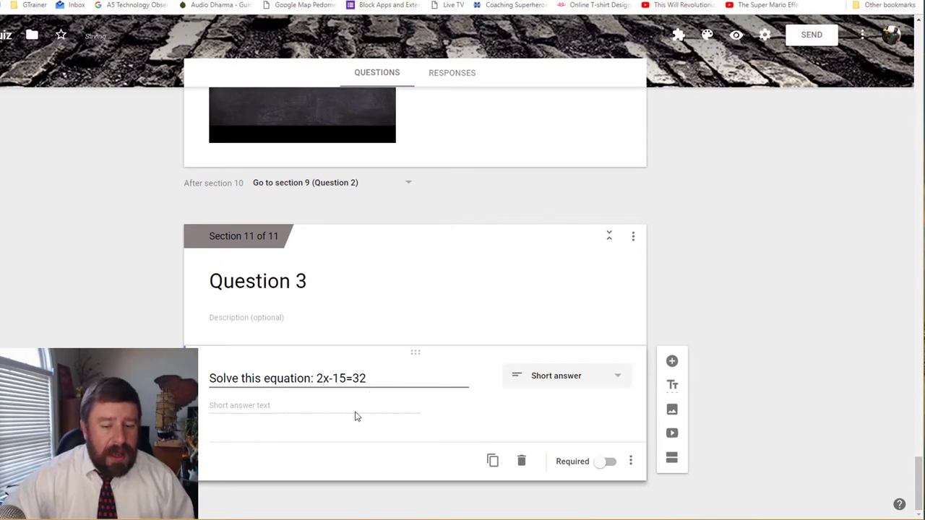
pyautogui.click(576, 390)
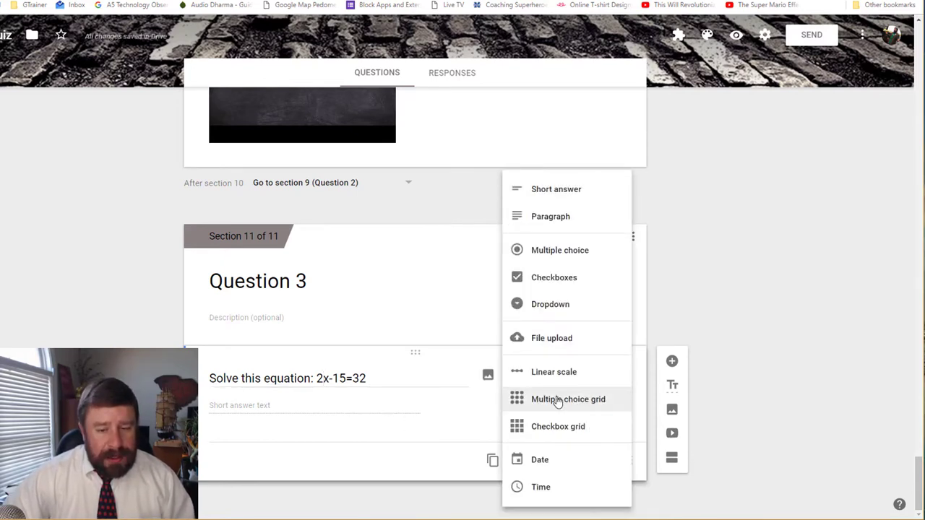
pyautogui.click(542, 260)
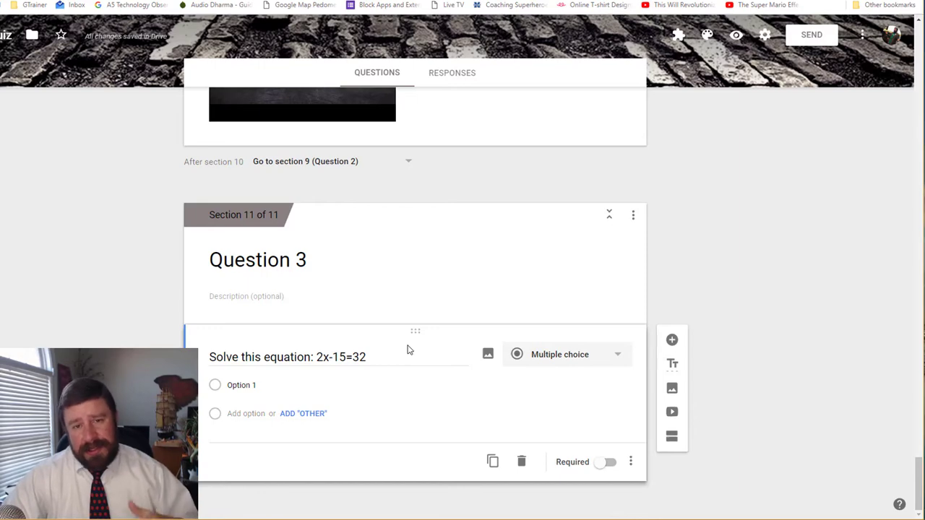
# - Turn on 'Go to section based on answer' for Question 2
pyautogui.scroll(3, 406, 349)
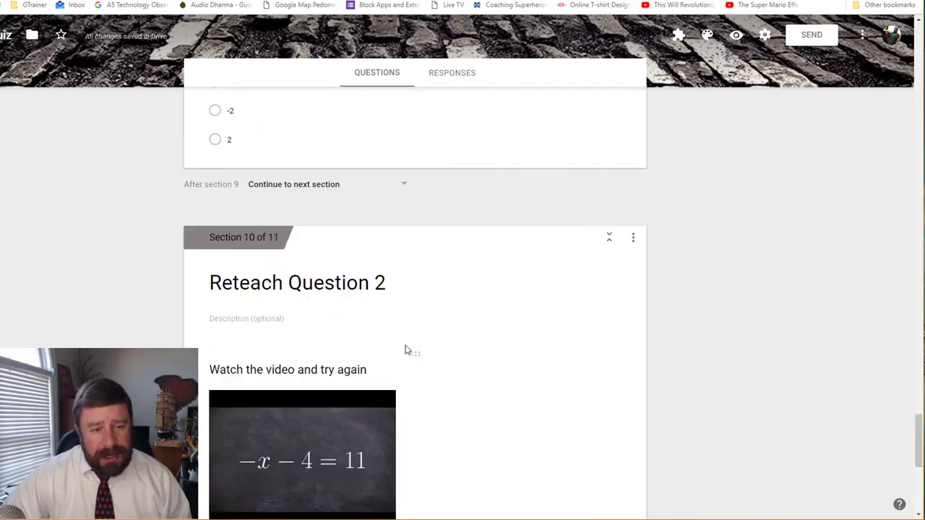
pyautogui.scroll(4, 404, 350)
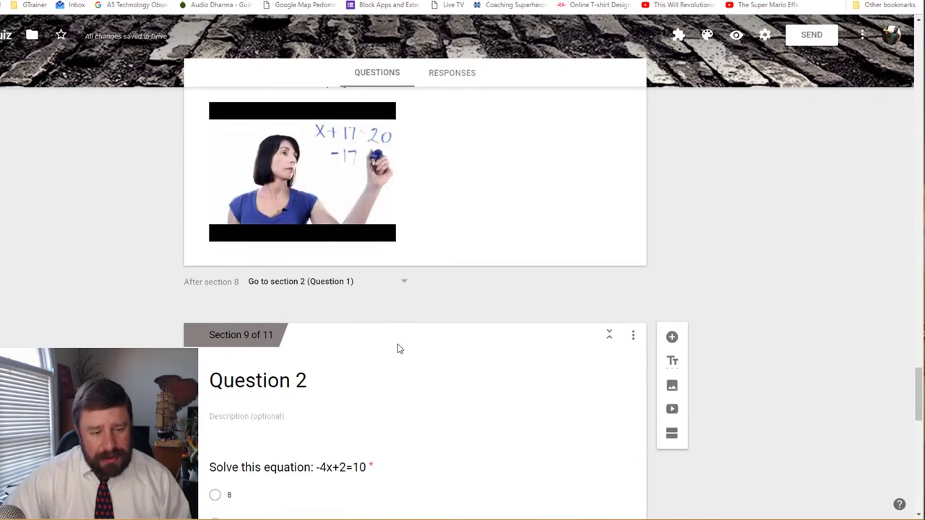
pyautogui.scroll(-2, 397, 347)
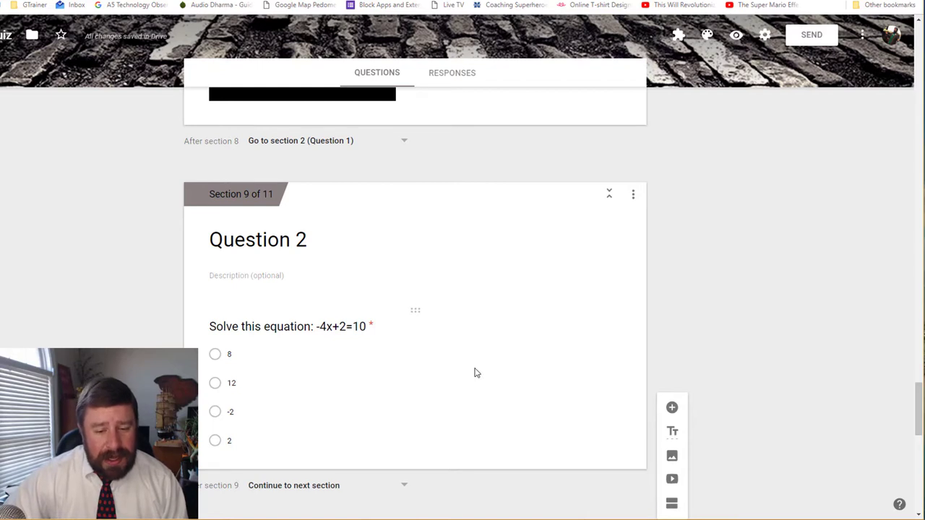
pyautogui.click(475, 373)
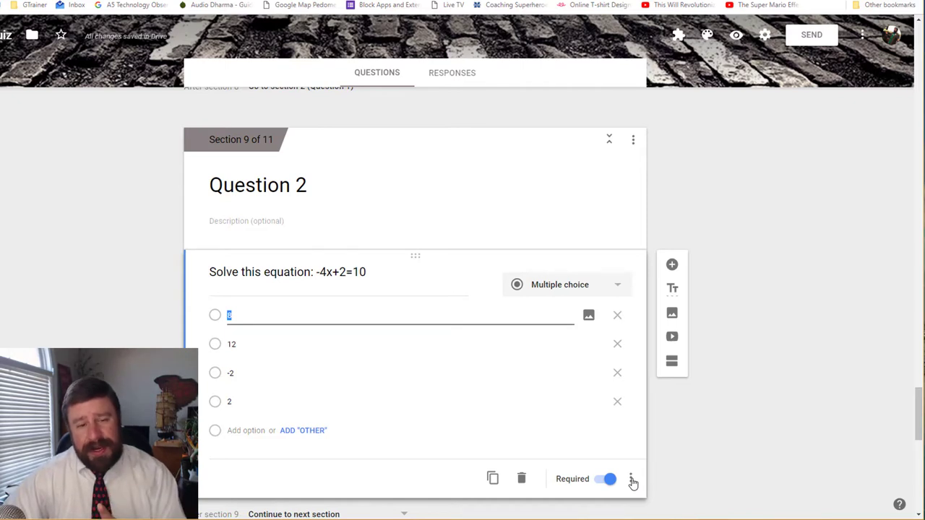
pyautogui.click(631, 480)
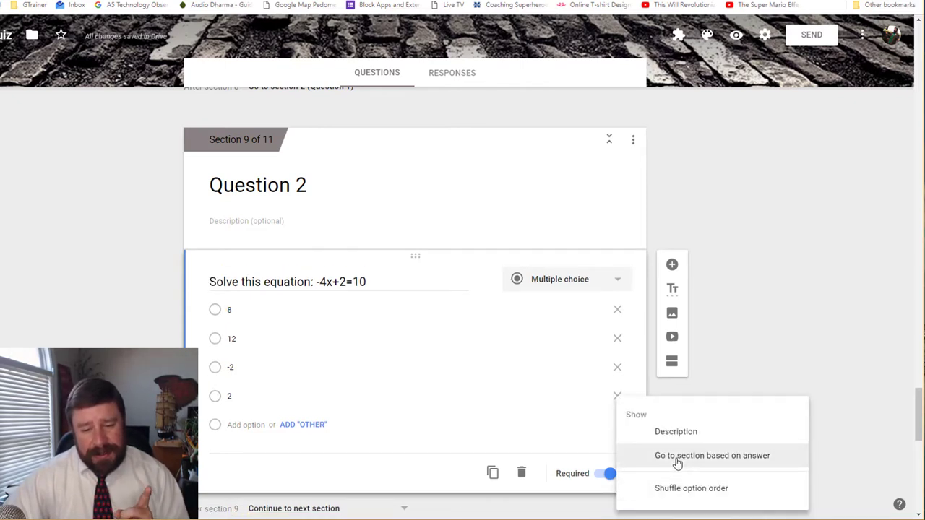
pyautogui.click(678, 456)
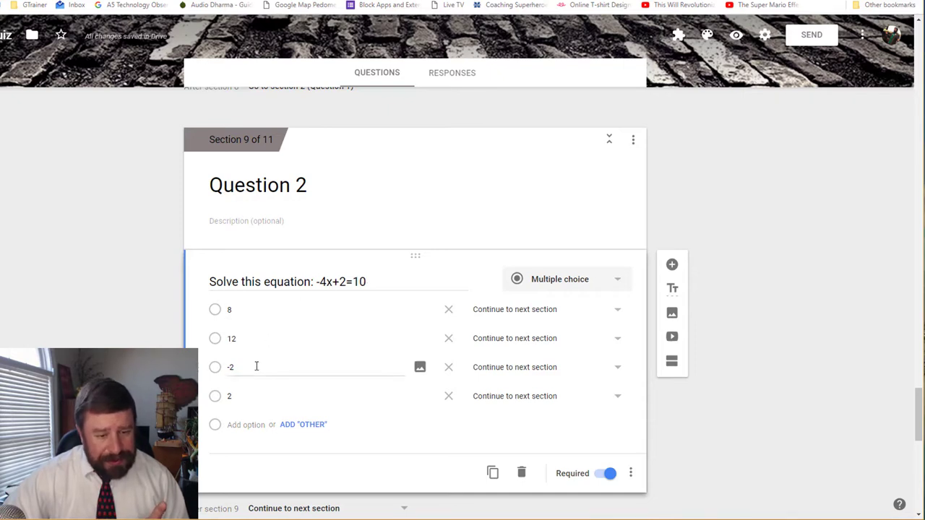
# - Route answers 8, 12 and 2 to Reteach Question 2 and -2 to Good Job Question 2
pyautogui.click(553, 311)
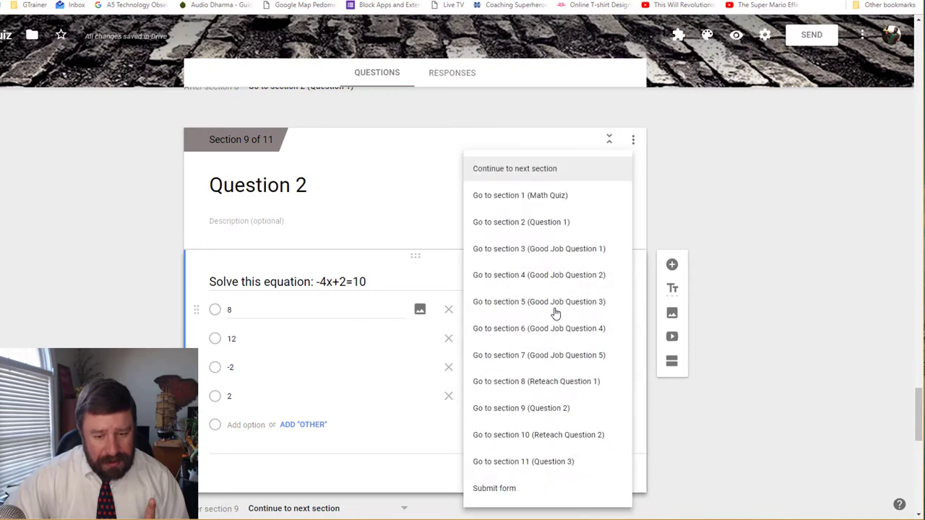
pyautogui.click(528, 435)
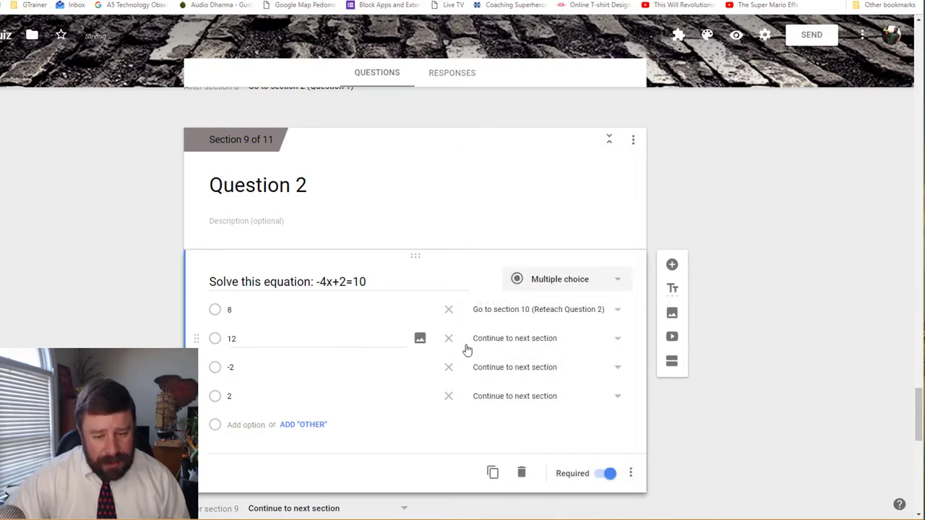
pyautogui.click(500, 347)
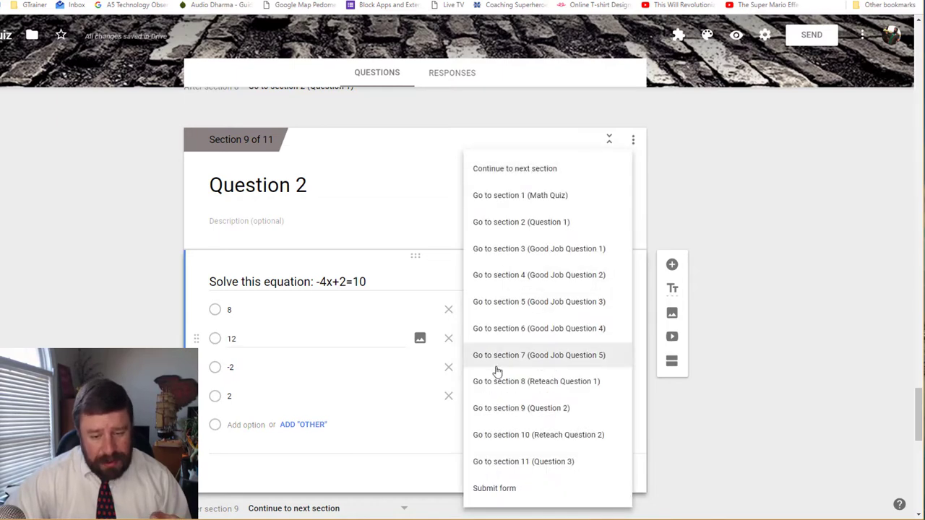
pyautogui.click(508, 435)
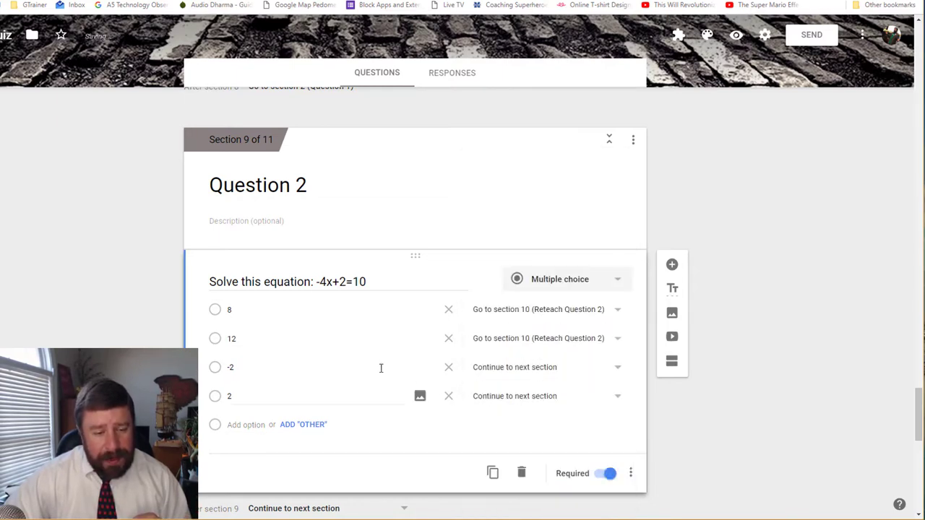
pyautogui.click(503, 370)
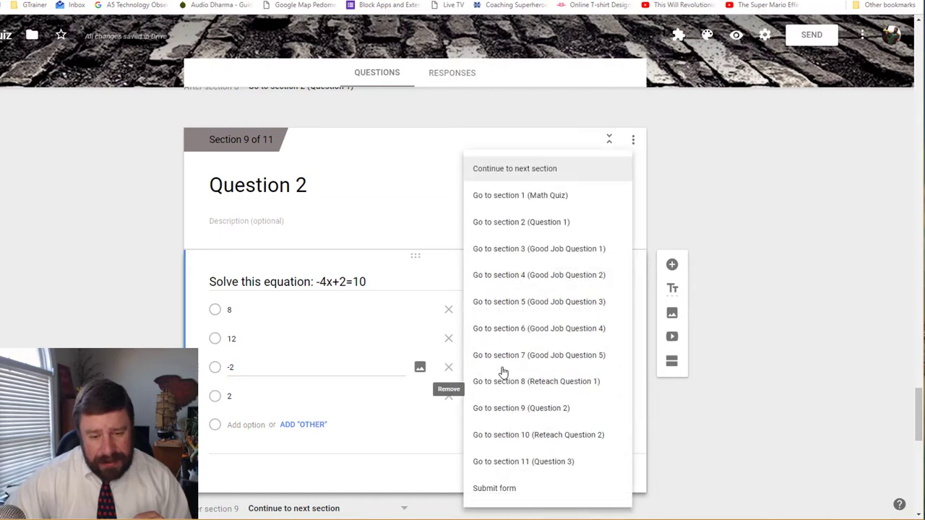
pyautogui.click(518, 282)
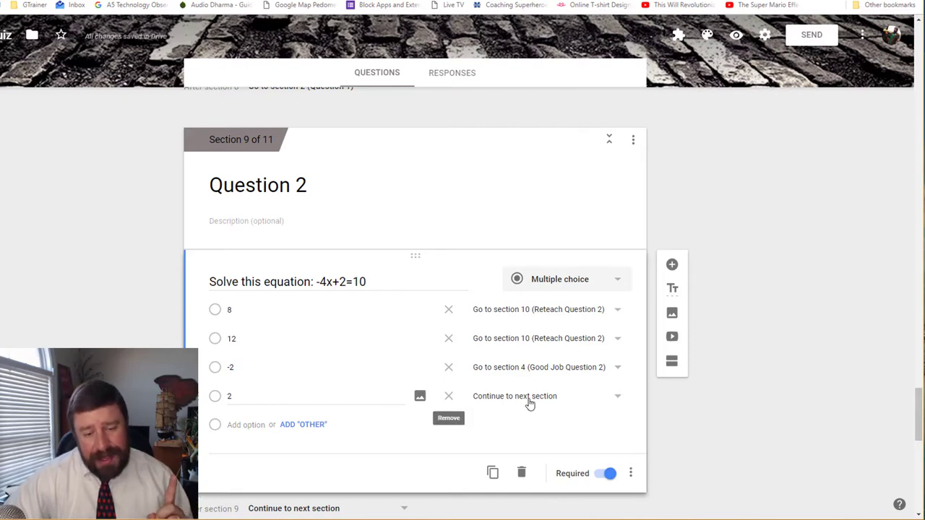
pyautogui.click(529, 404)
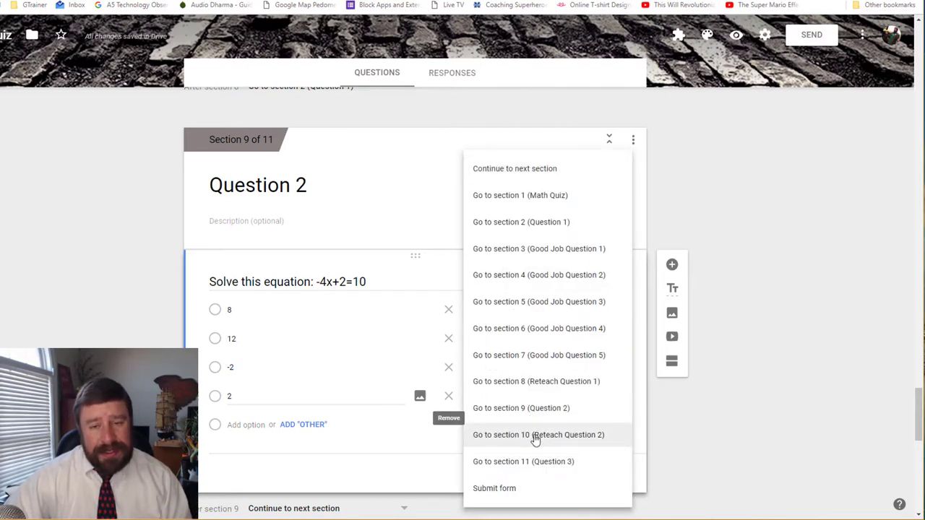
pyautogui.click(535, 437)
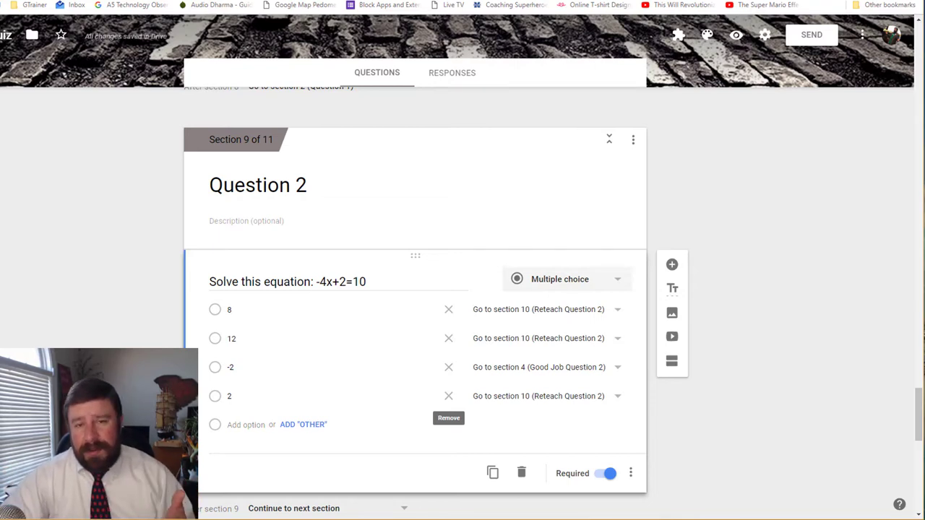
pyautogui.scroll(-10, 415, 303)
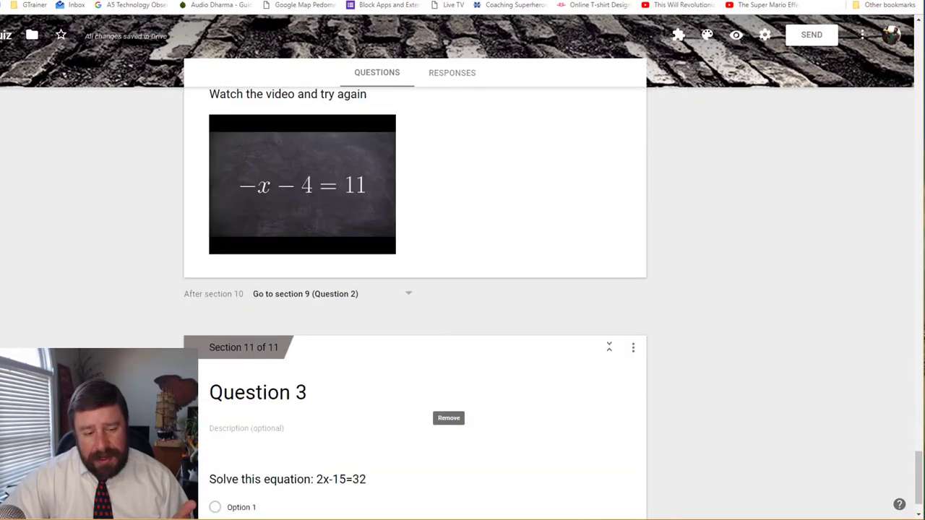